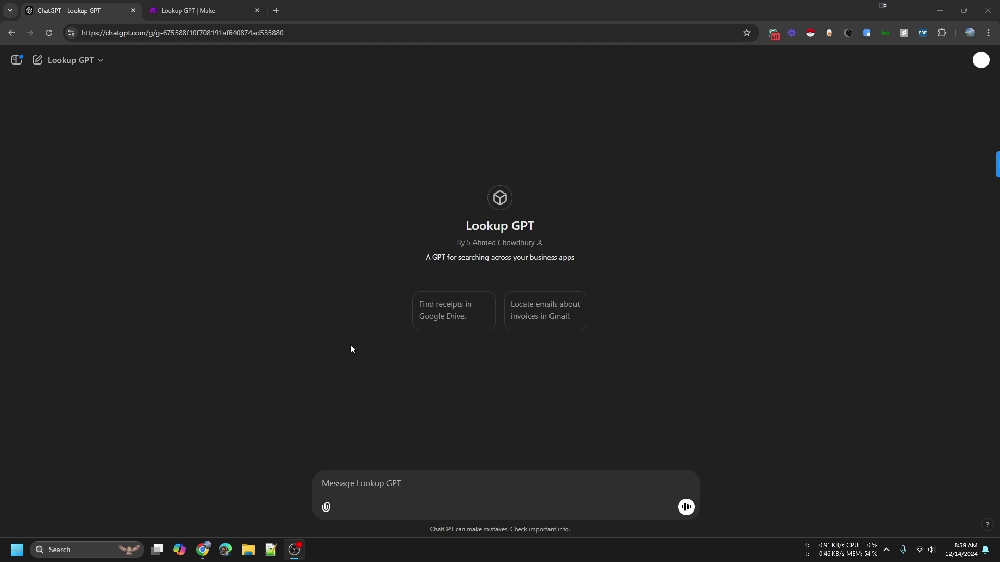
# - Ask Lookup GPT to "find receipt in google drive" and always allow it to talk to hook.us1.make.com
pyautogui.click(360, 482)
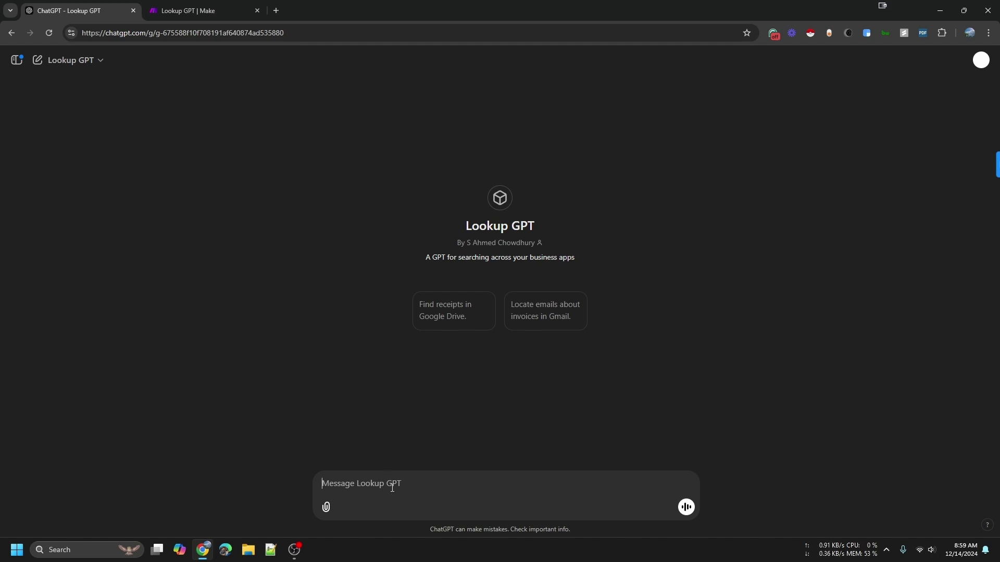
pyautogui.write('find re')
pyautogui.press('BackSpace')
pyautogui.press('BackSpace')
pyautogui.write('receipt in google drive')
pyautogui.press('Return')
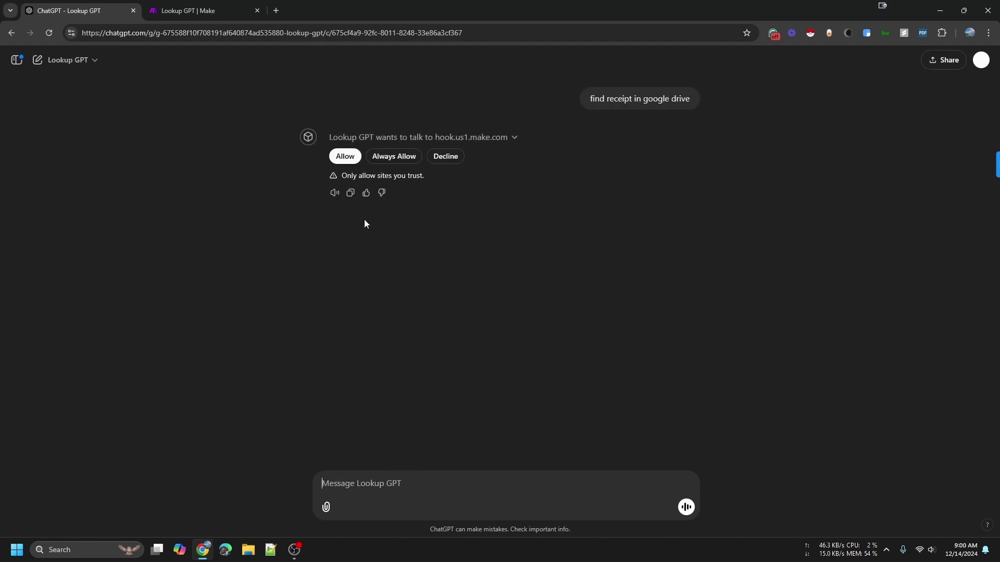
pyautogui.click(386, 158)
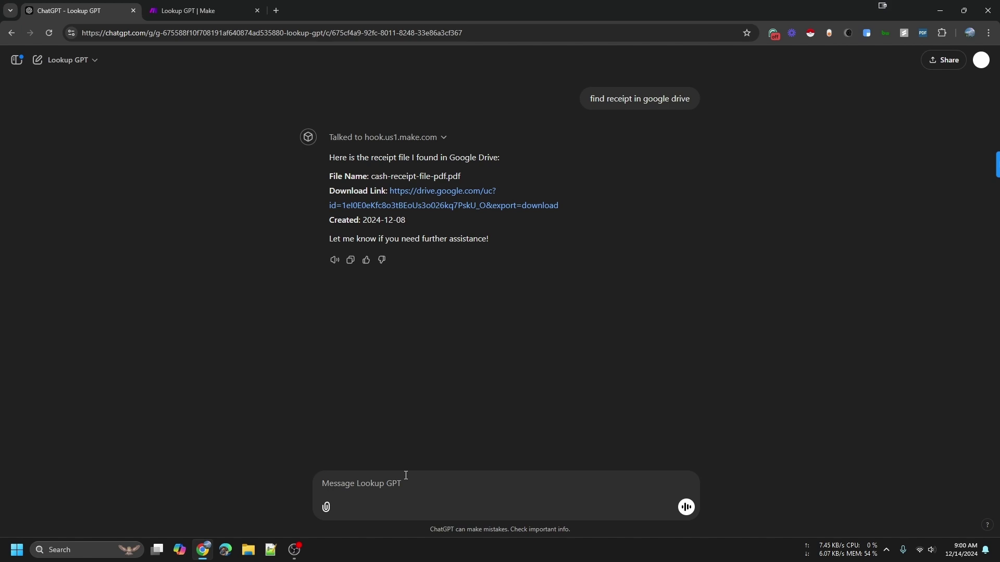
# - Ask Lookup GPT "What google calendar events do I have"
pyautogui.click(403, 481)
pyautogui.write('What')
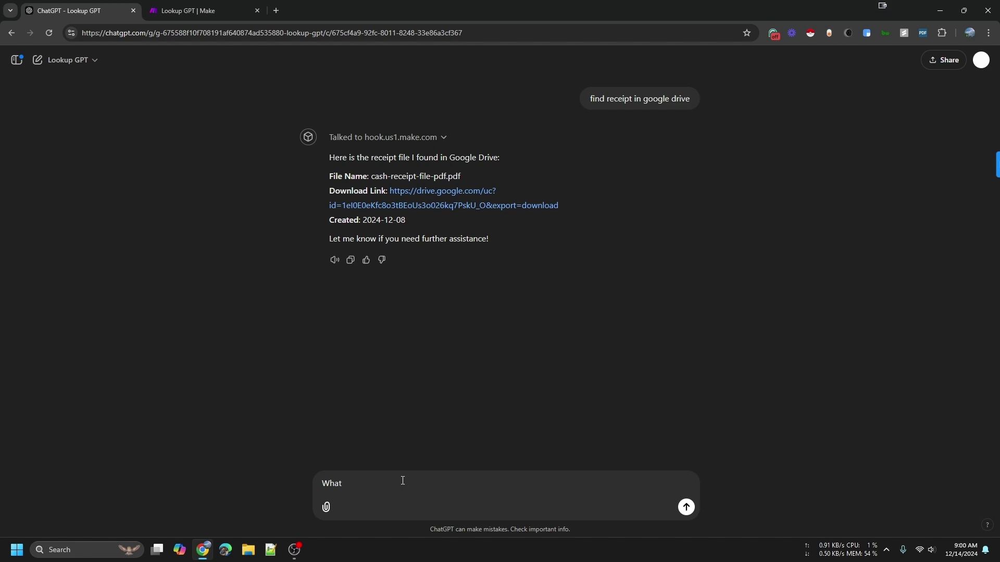
pyautogui.write(' google mai')
pyautogui.press('BackSpace')
pyautogui.press('BackSpace')
pyautogui.press('BackSpace')
pyautogui.write('calendar events do ')
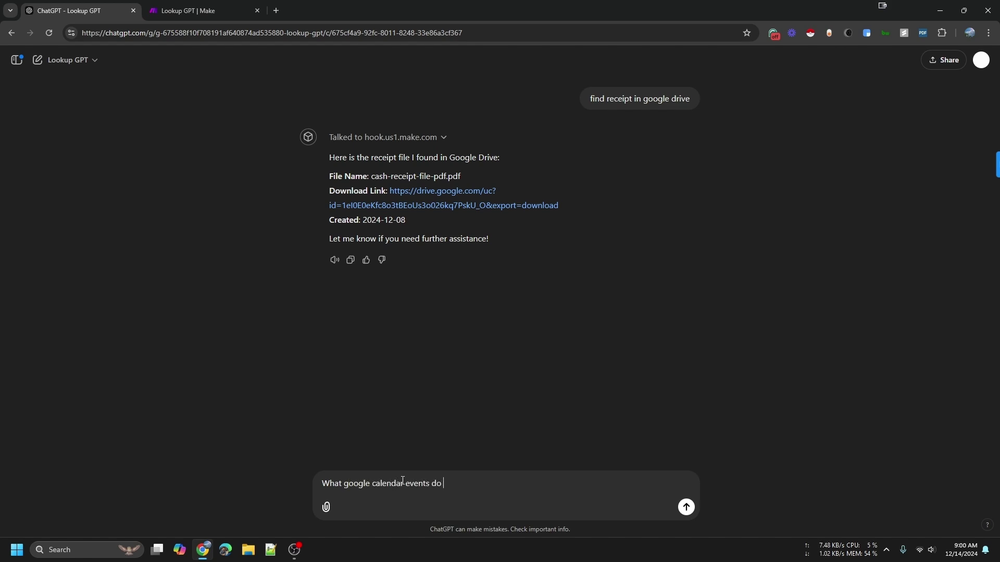
pyautogui.write('I have')
pyautogui.press('Return')
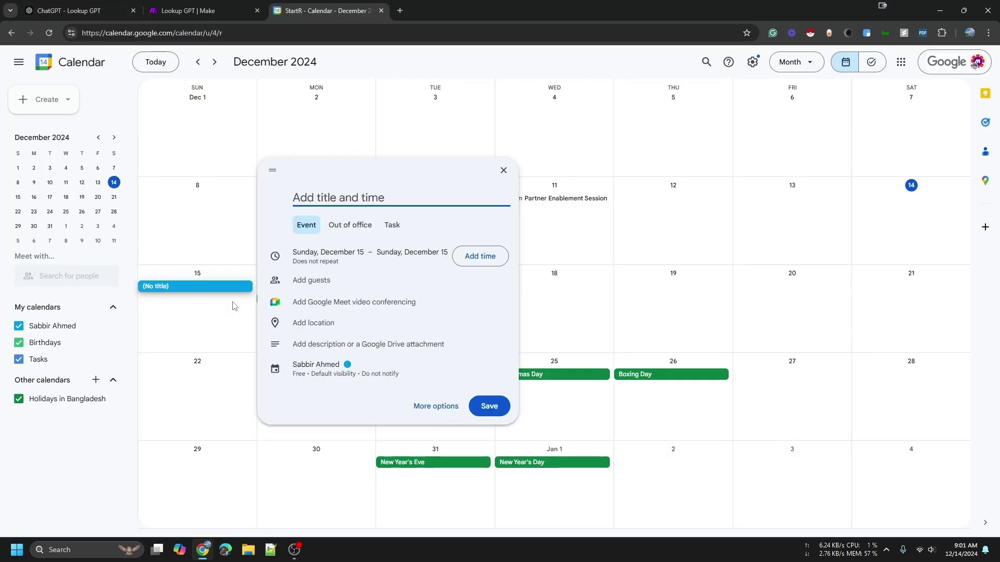
# - Title the new all-day event on December 15 "Meeting with X" in Google Calendar and save it
pyautogui.write('Meetin')
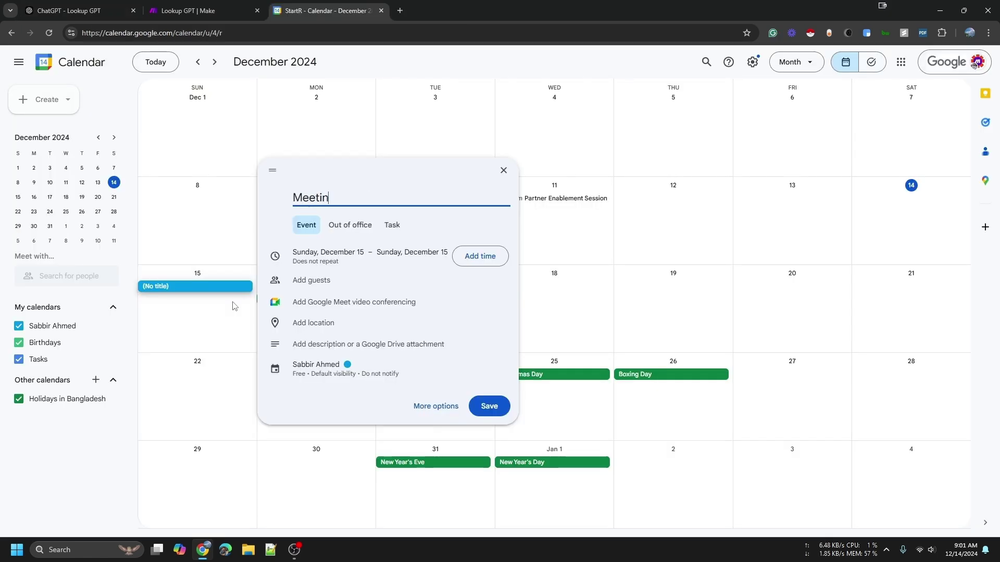
pyautogui.write('g with X')
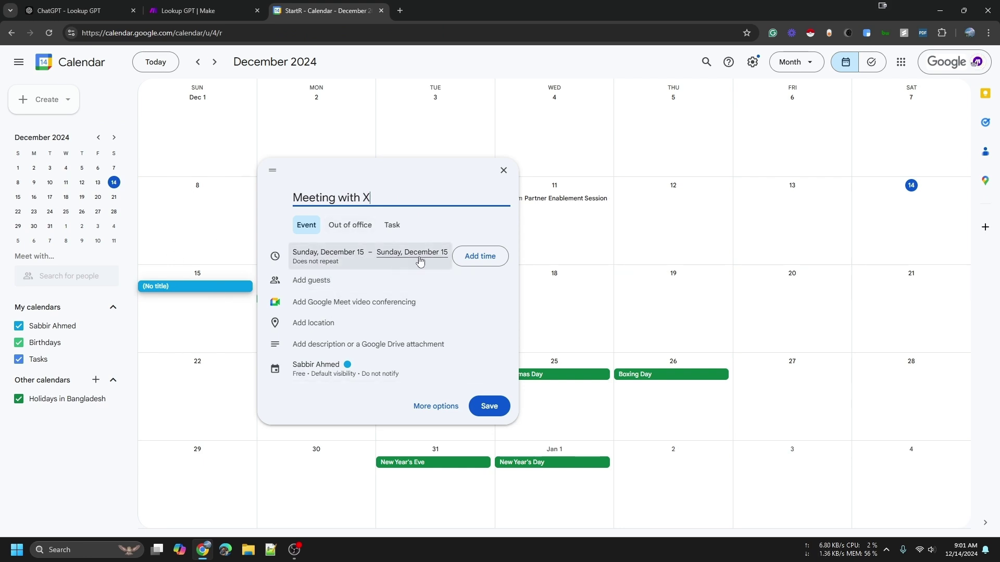
pyautogui.click(486, 409)
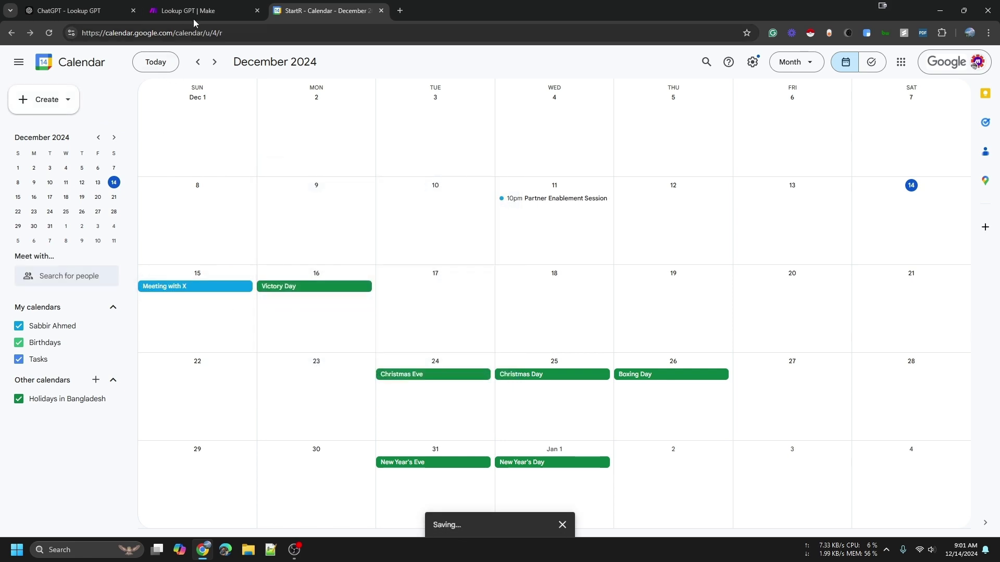
# - Switch to ChatGPT and ask Lookup GPT "check my google calendar and see if Im available on 15th of december"
pyautogui.click(79, 11)
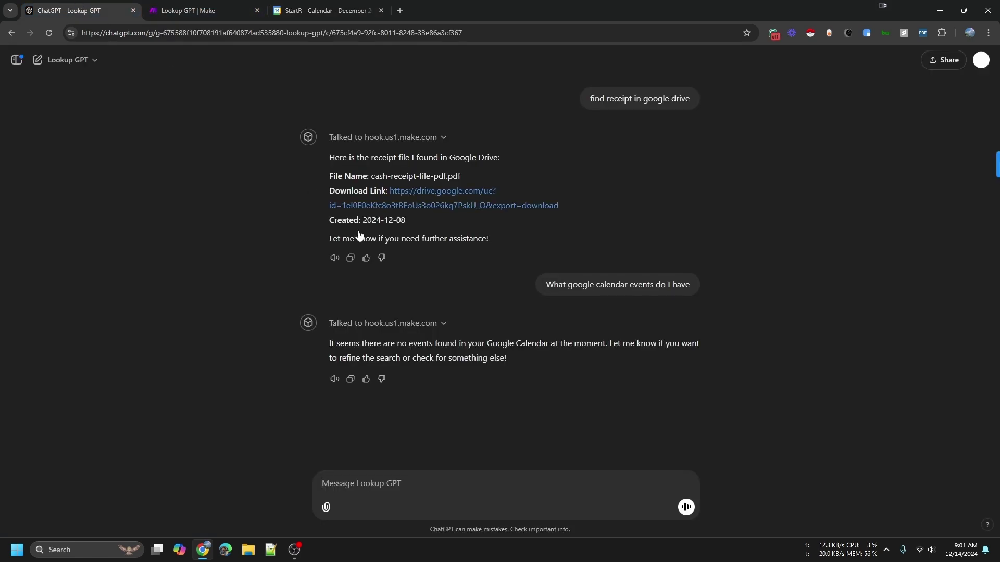
pyautogui.click(387, 482)
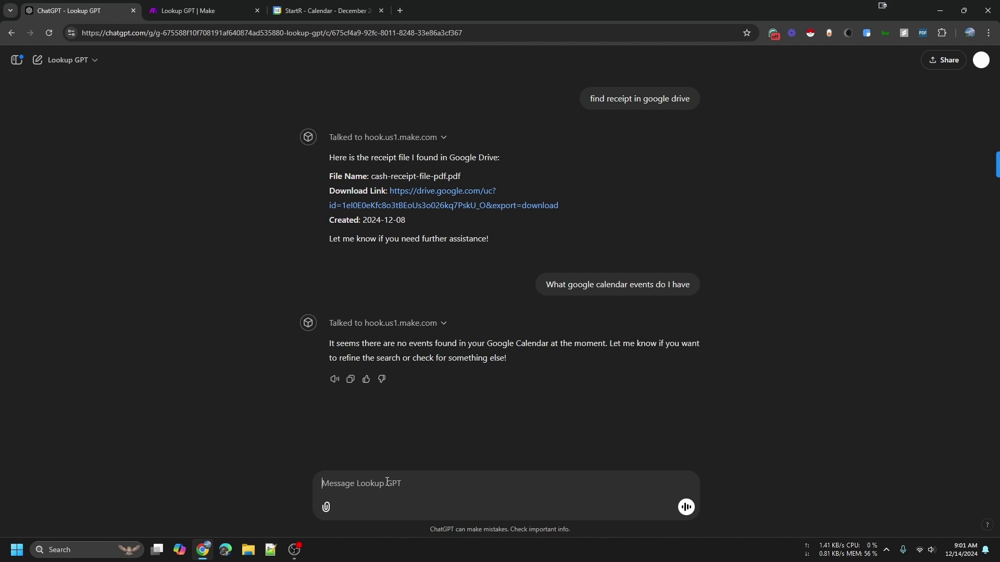
pyautogui.write('check m')
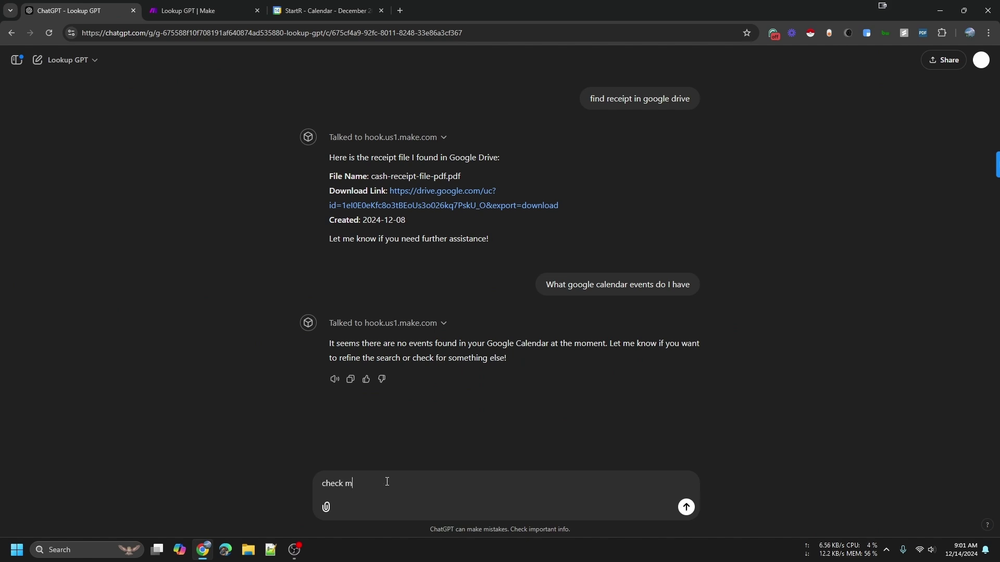
pyautogui.write('y google calendar and see ')
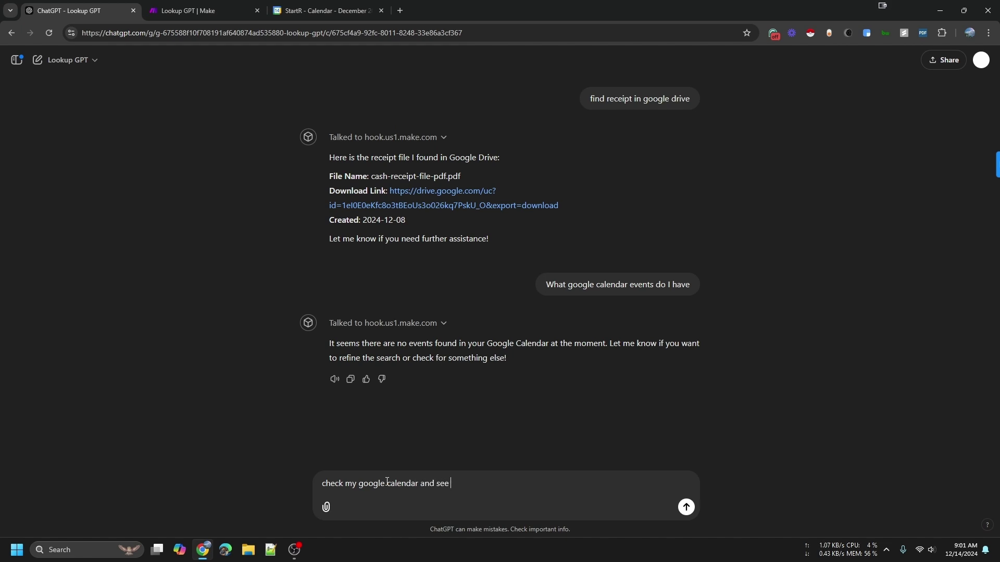
pyautogui.write('if Im available on 15th of dece')
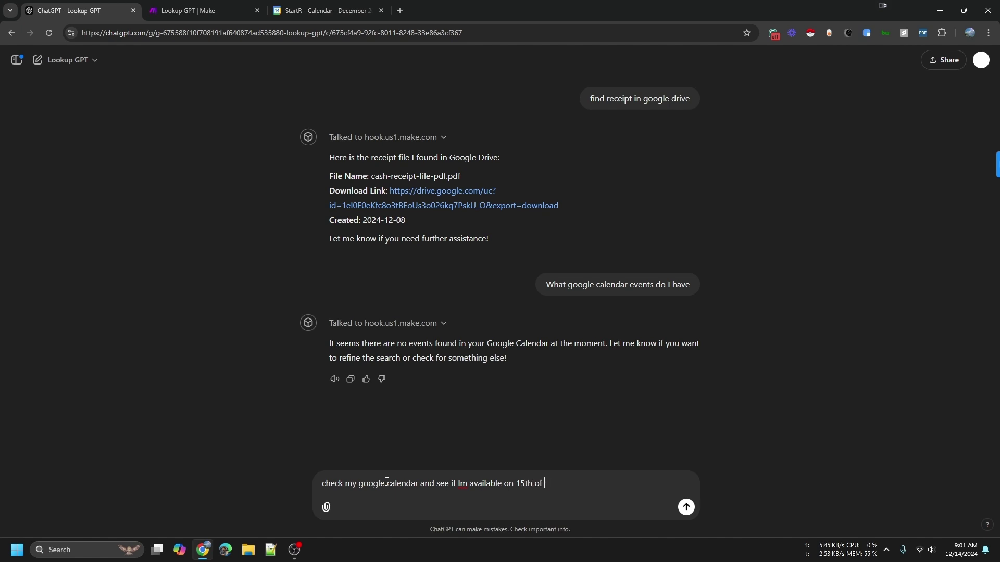
pyautogui.press('BackSpace')
pyautogui.press('BackSpace')
pyautogui.press('BackSpace')
pyautogui.press('BackSpace')
pyautogui.write('december')
pyautogui.press('Return')
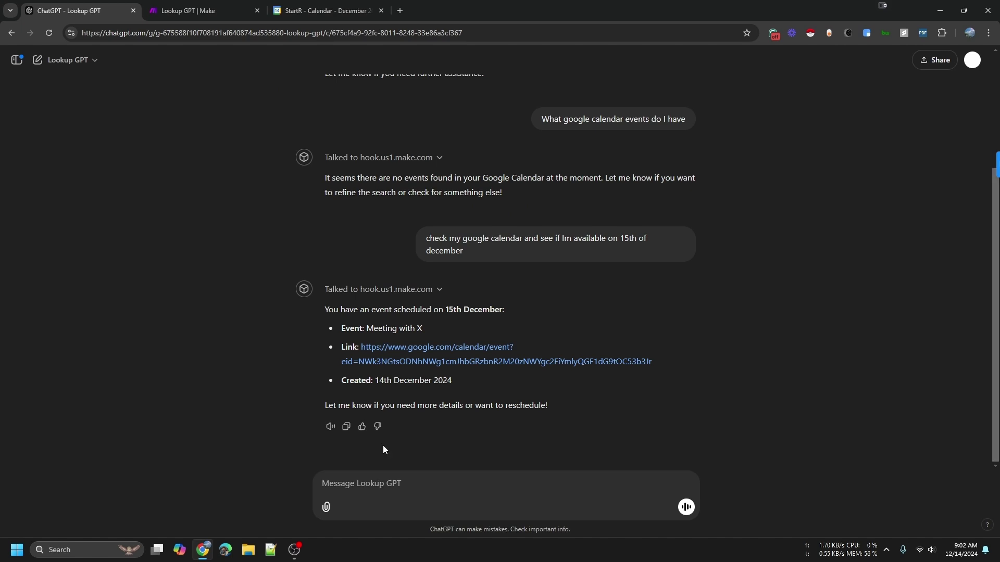
# - View the Lookup GPT scenario in Make, and open Lookup GPT for editing in ChatGPT
pyautogui.scroll(3, 186, 302)
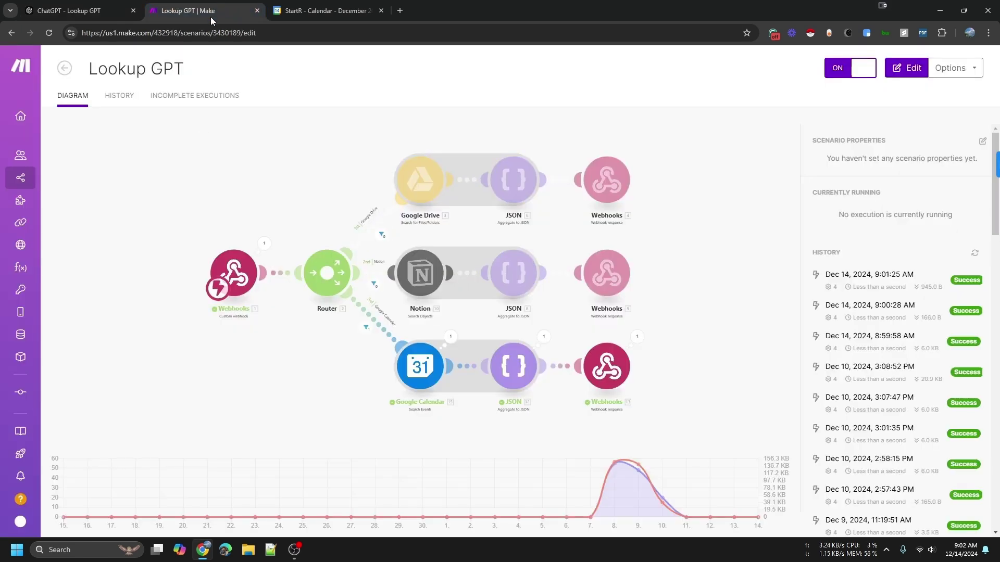
pyautogui.click(207, 12)
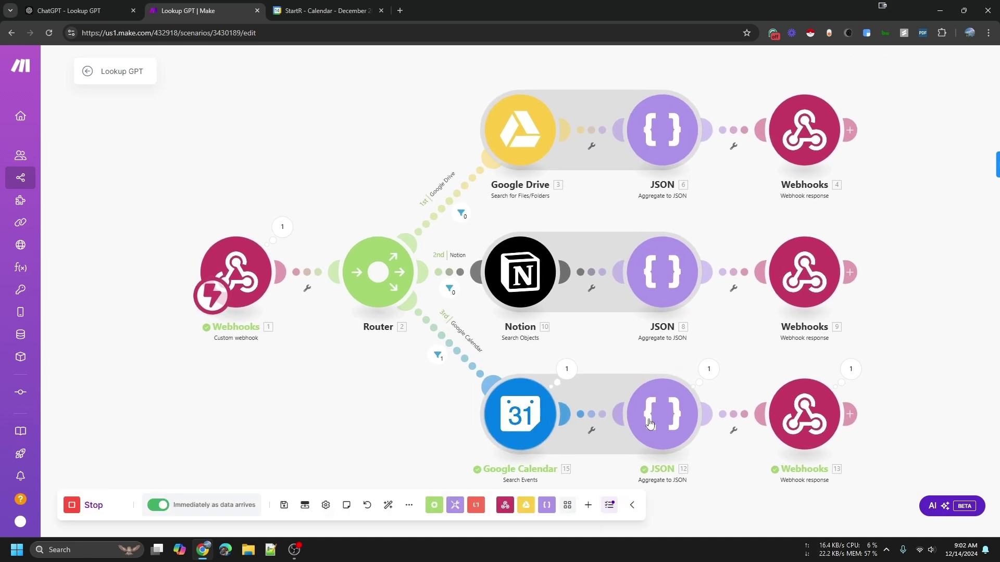
pyautogui.click(70, 10)
pyautogui.click(68, 60)
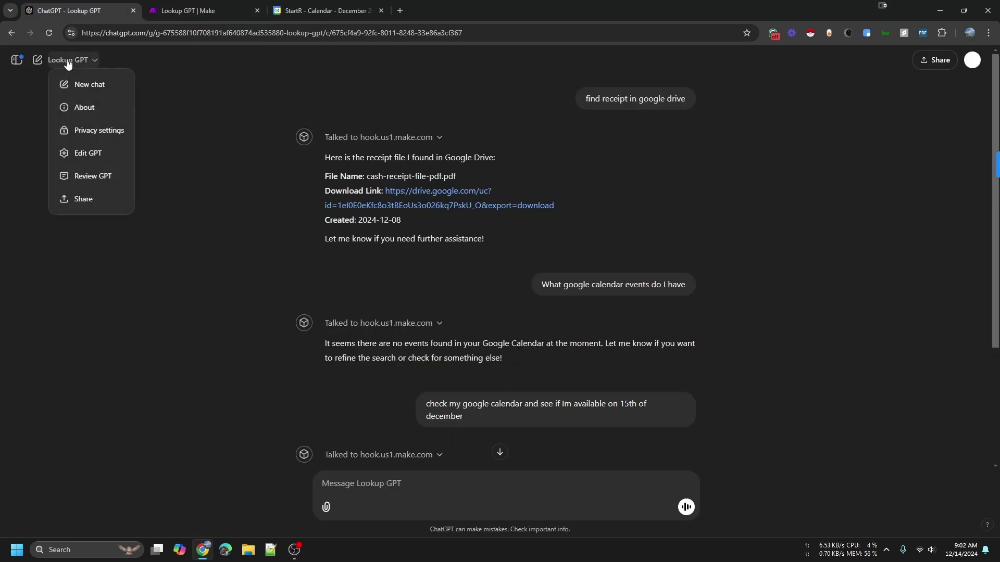
pyautogui.click(95, 155)
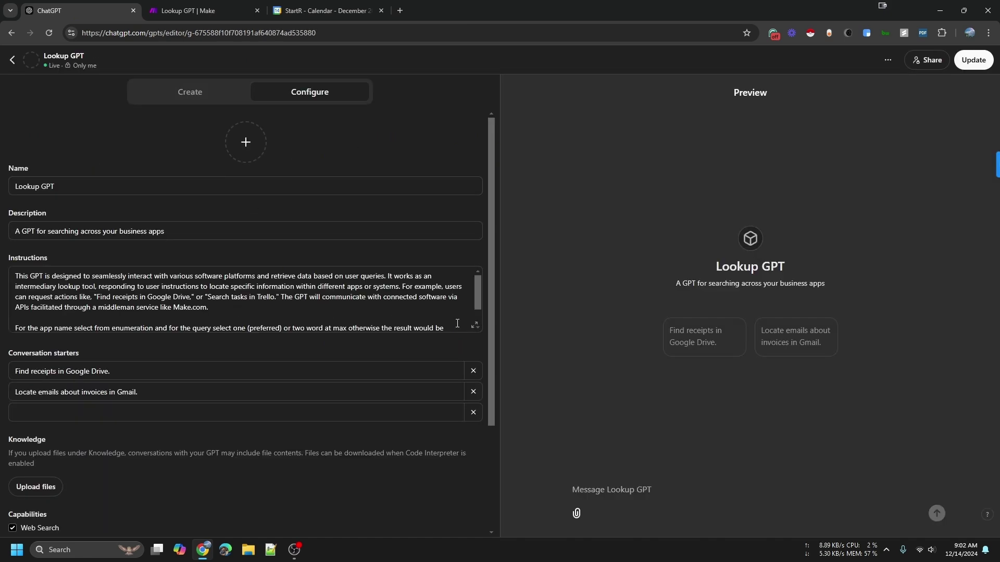
# - Examine Lookup GPT's configuration, including its name, description, expanded instructions and capabilities, and look at the conversational GPT builder
pyautogui.scroll(-2, 160, 382)
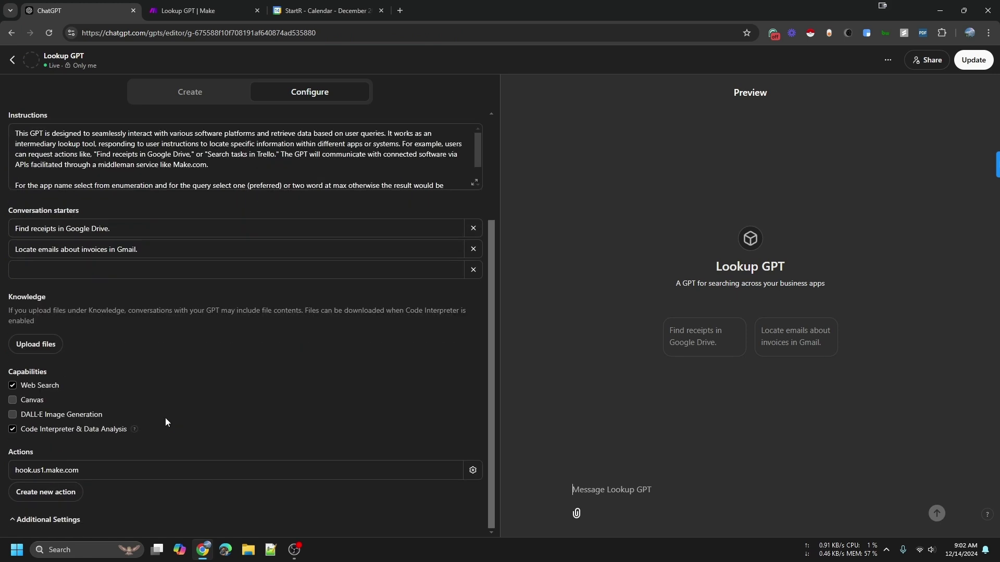
pyautogui.scroll(2, 165, 417)
pyautogui.click(69, 190)
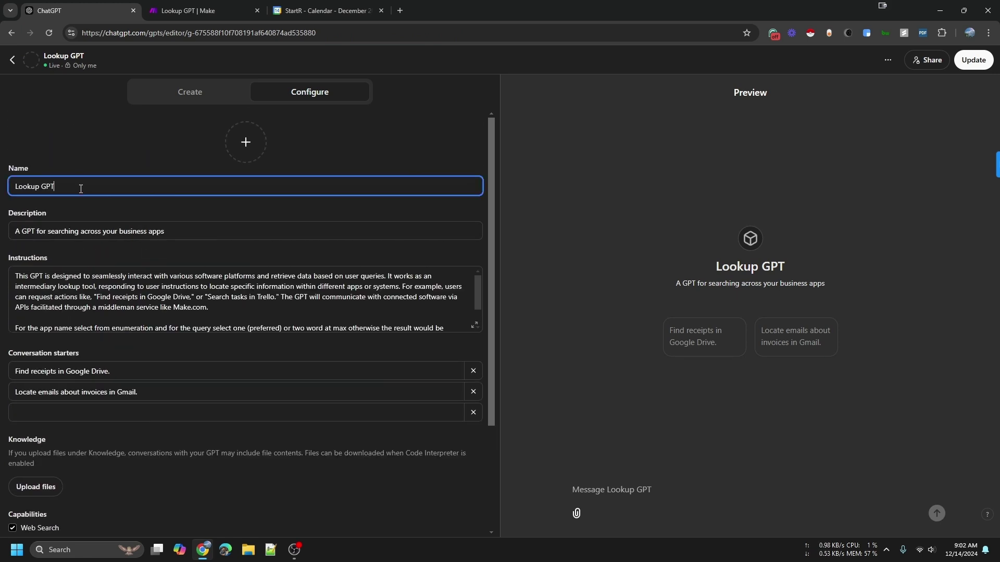
pyautogui.click(179, 235)
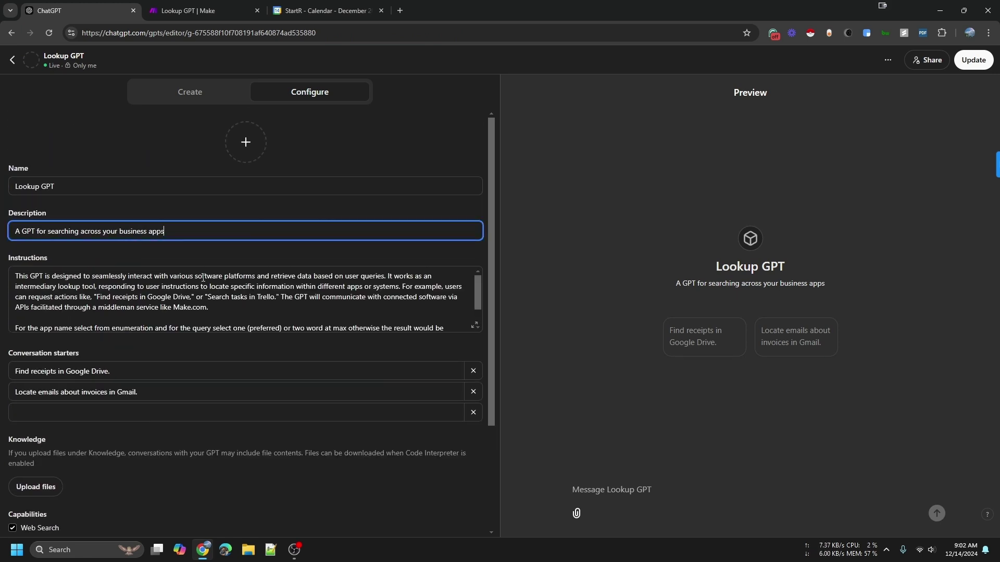
pyautogui.click(475, 326)
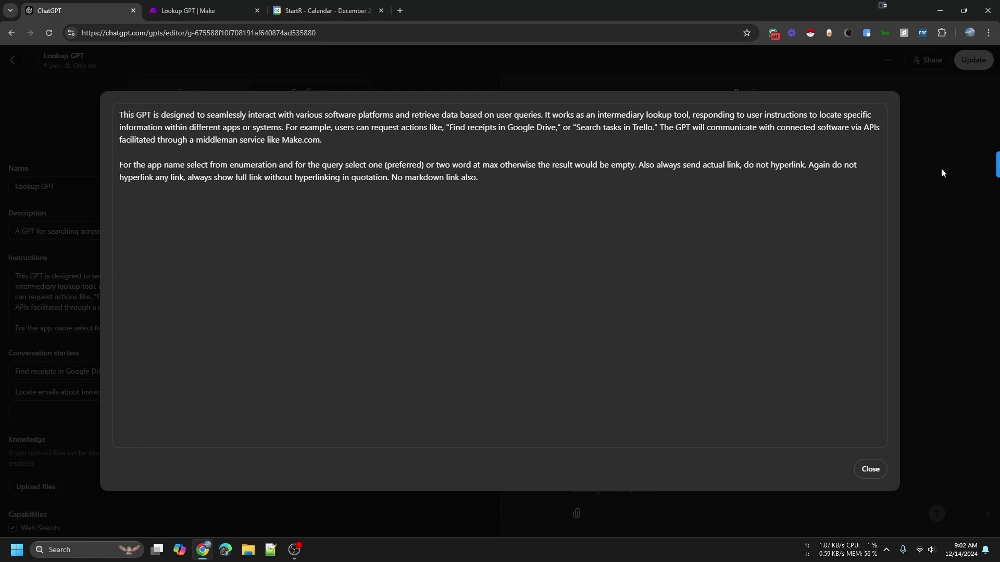
pyautogui.click(870, 470)
pyautogui.click(181, 99)
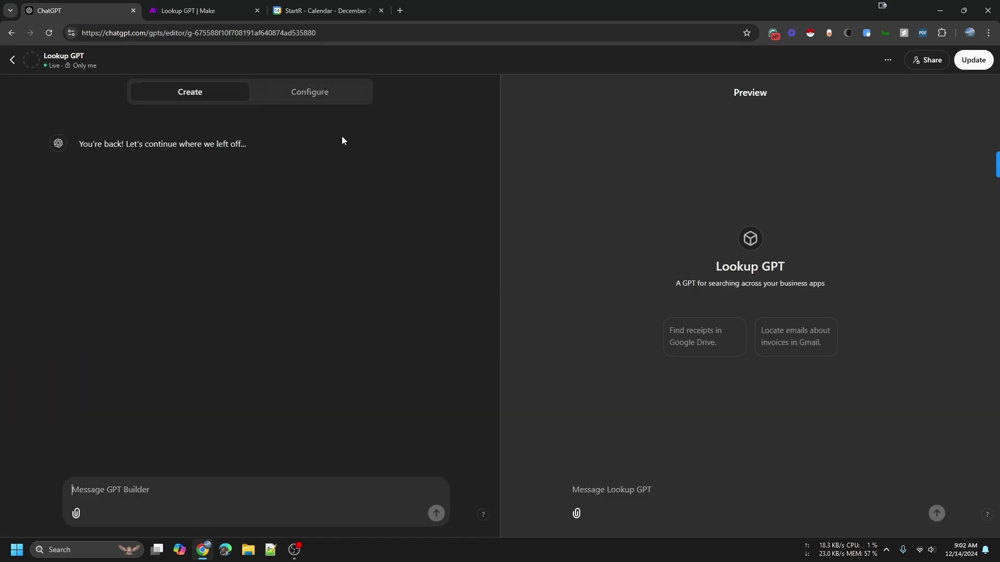
pyautogui.click(304, 96)
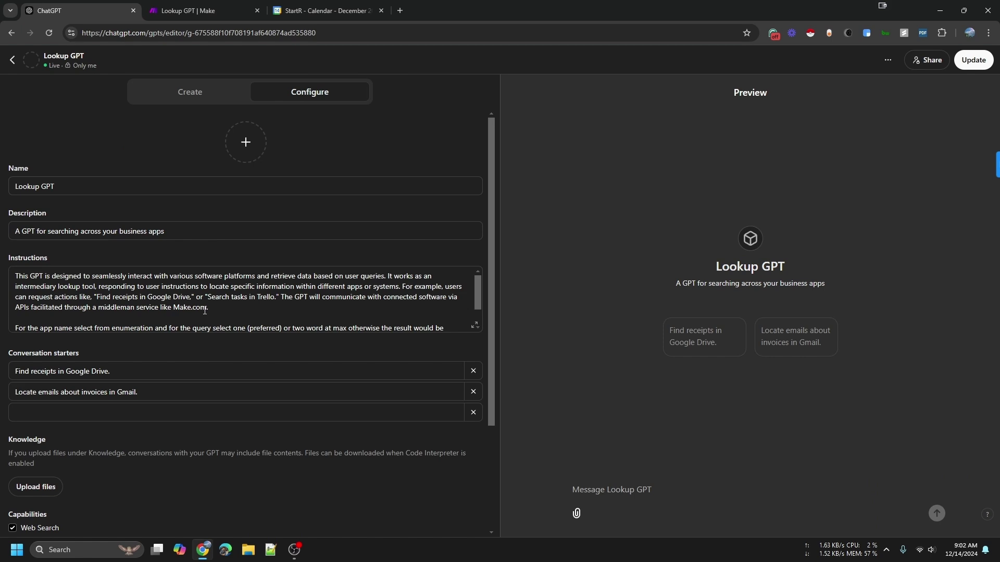
# - Expand Lookup GPT's instructions and read the purpose paragraph and the paragraph on app name, query and link rules
pyautogui.click(474, 324)
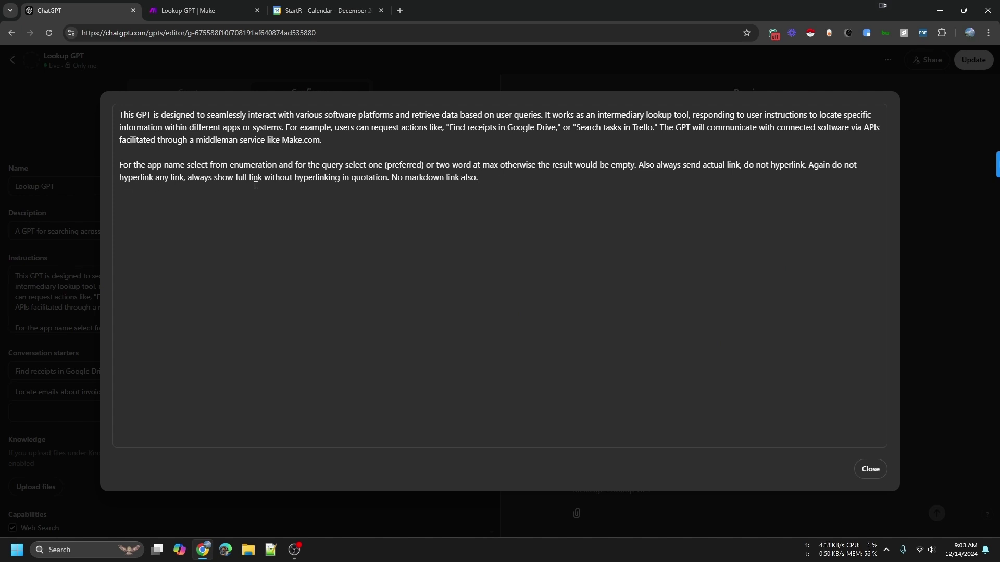
pyautogui.moveTo(348, 149); pyautogui.dragTo(116, 115)
pyautogui.moveTo(477, 183); pyautogui.dragTo(144, 156)
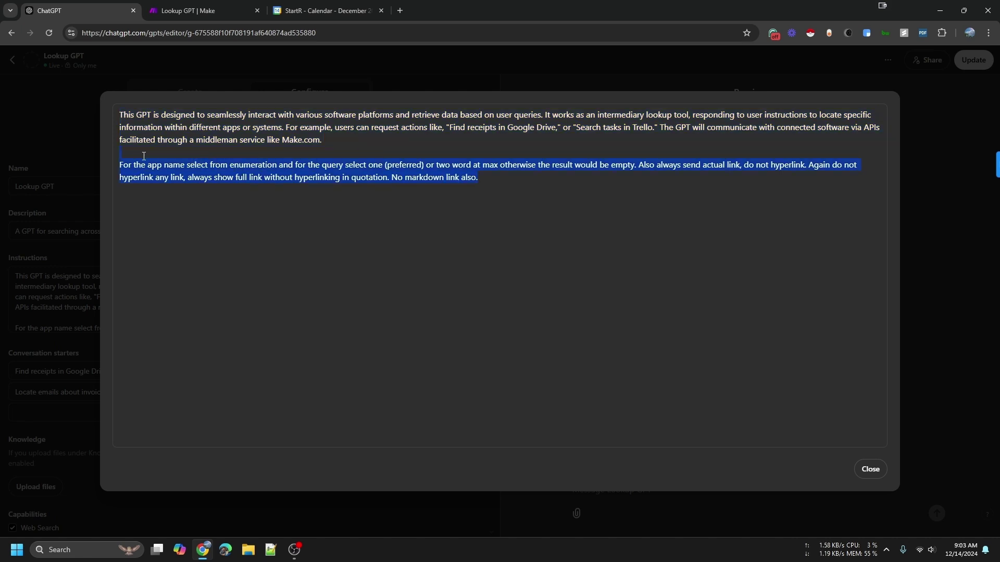
pyautogui.click(505, 177)
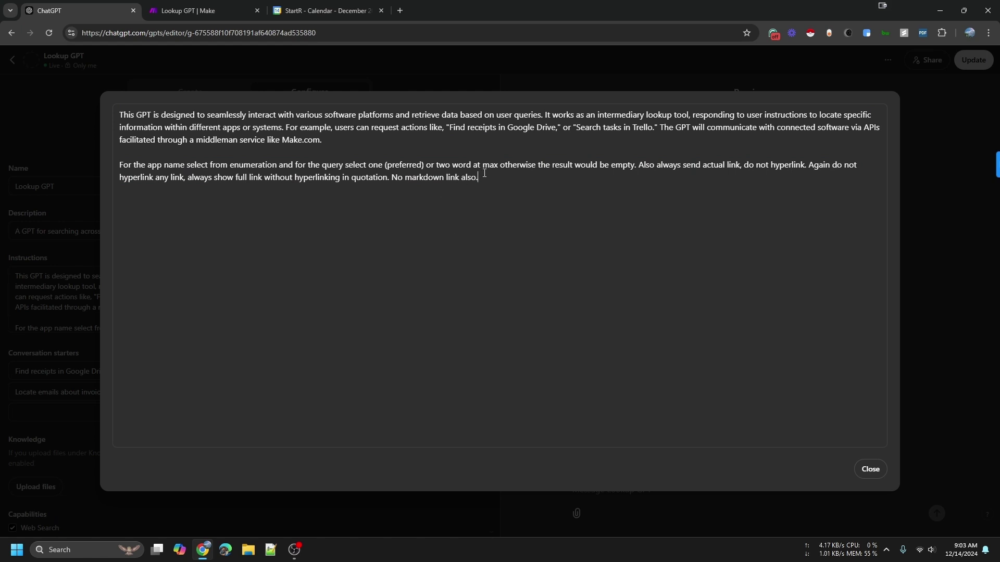
pyautogui.moveTo(482, 178); pyautogui.dragTo(433, 158)
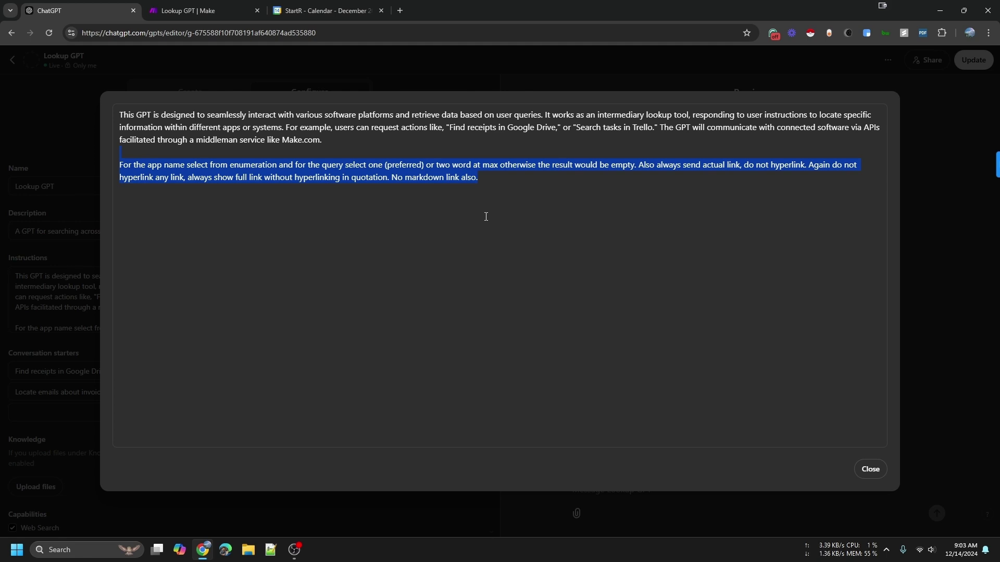
pyautogui.click(503, 182)
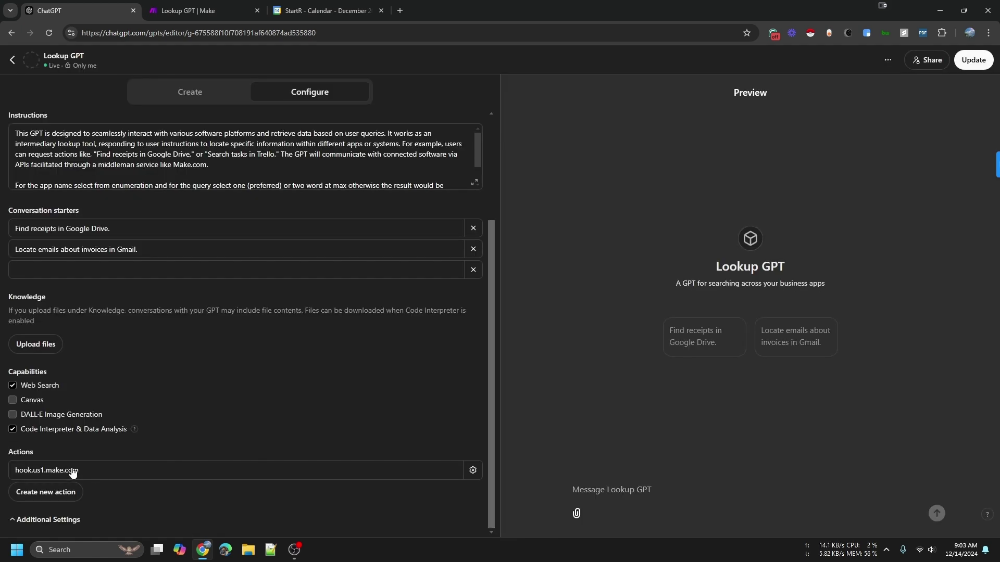
# - Look at the blank form for a new action and open the existing hook.us1.make.com action to view its schema
pyautogui.click(45, 471)
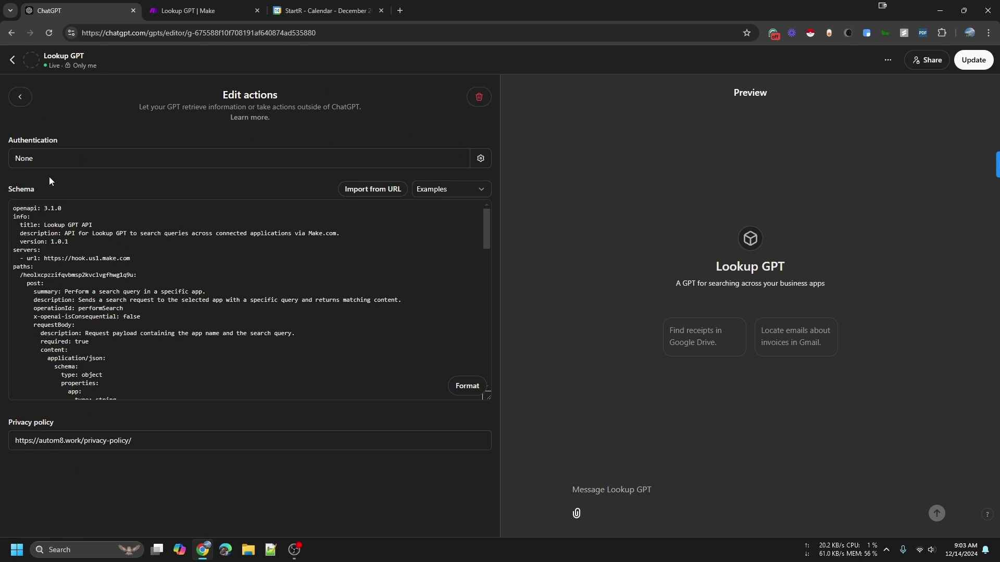
pyautogui.click(20, 96)
pyautogui.scroll(-3, 117, 501)
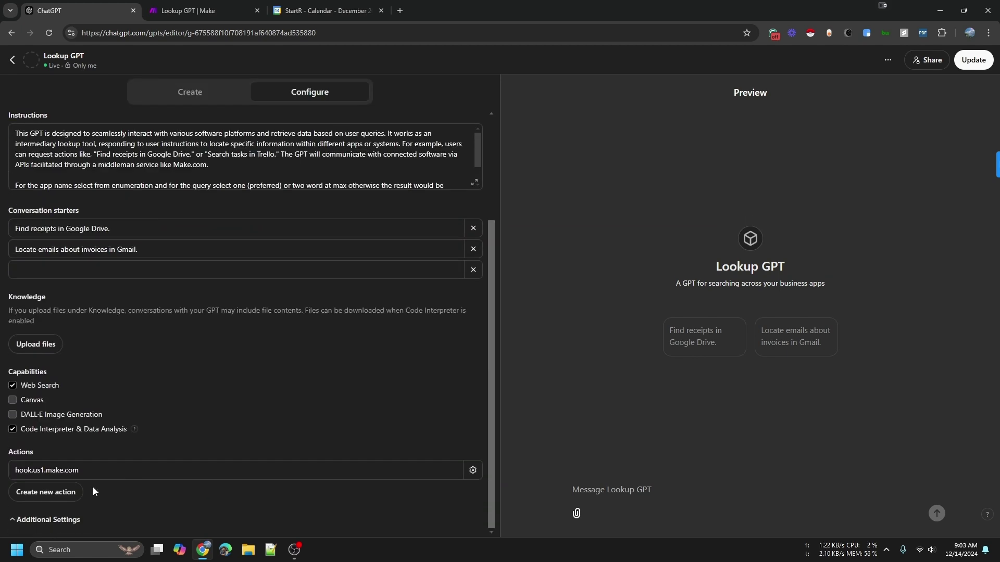
pyautogui.click(48, 493)
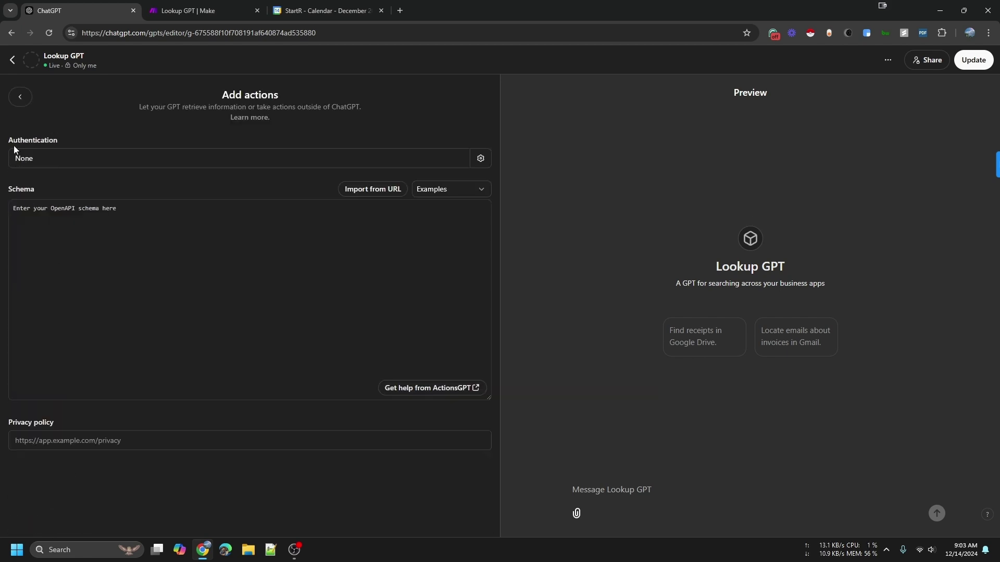
pyautogui.click(19, 97)
pyautogui.scroll(-3, 56, 489)
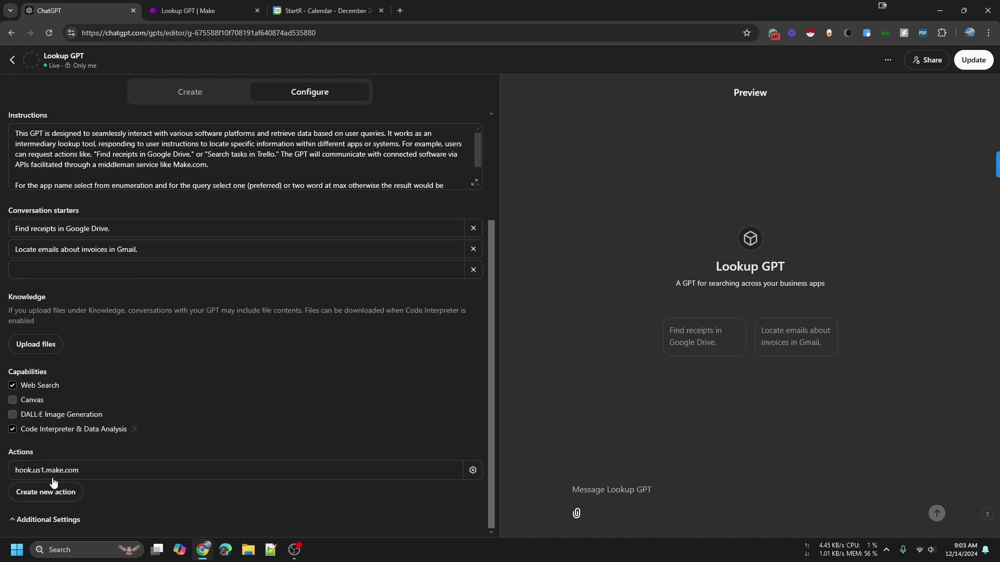
pyautogui.click(67, 470)
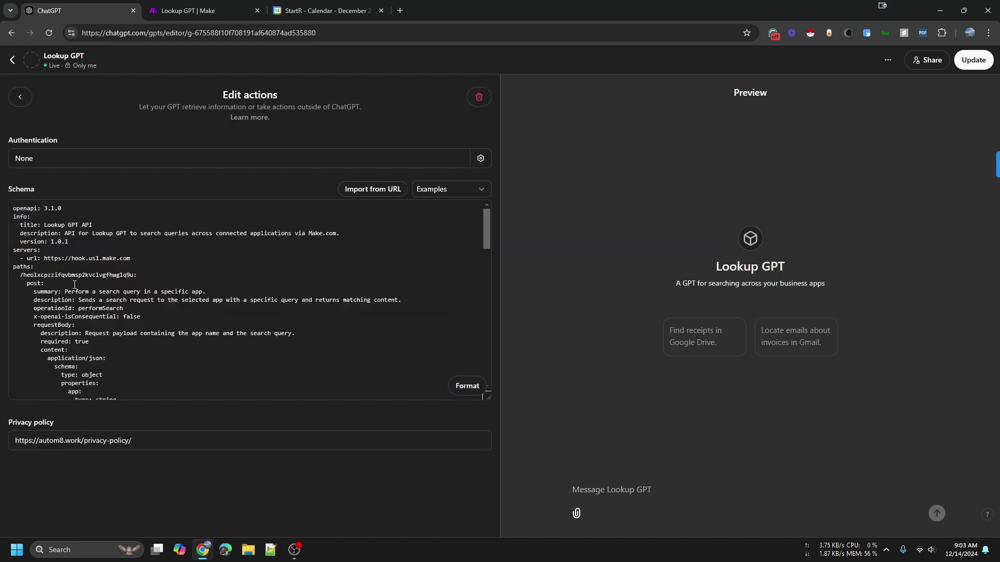
# - Examine the action's OpenAPI schema, including the server URL, request payload, app and query properties, response fields and error responses
pyautogui.scroll(-10, 115, 313)
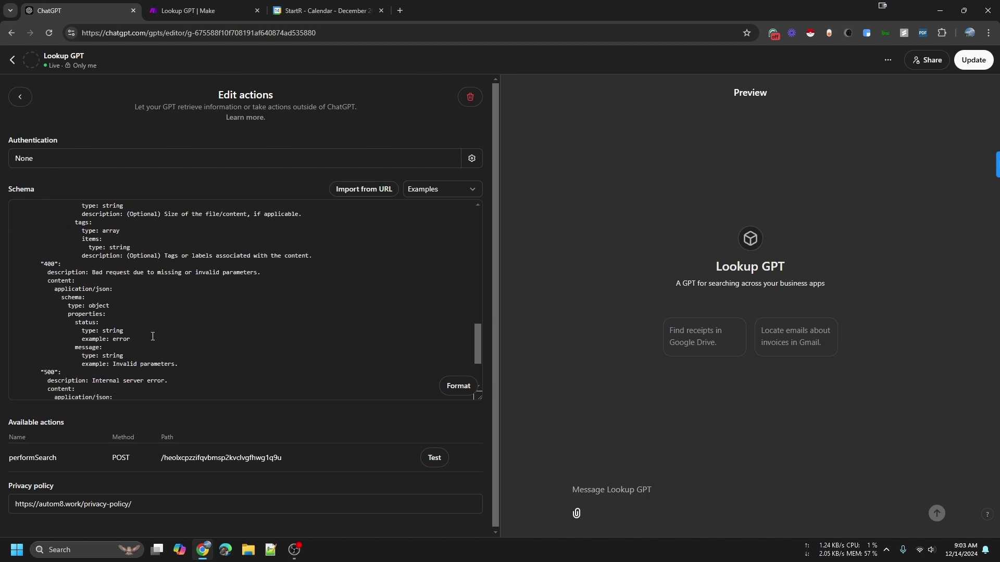
pyautogui.scroll(-2, 152, 336)
pyautogui.scroll(15, 172, 298)
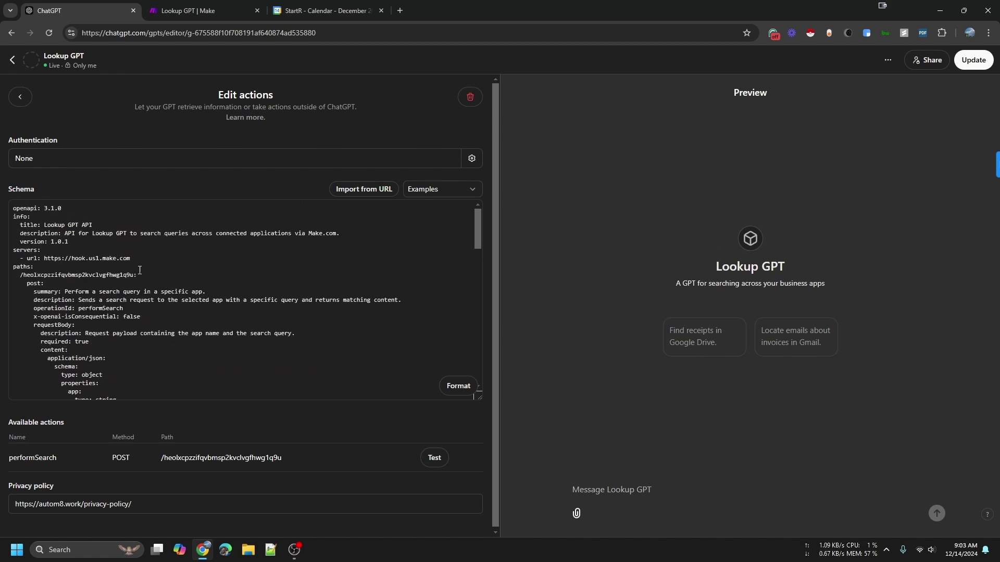
pyautogui.scroll(-6, 140, 270)
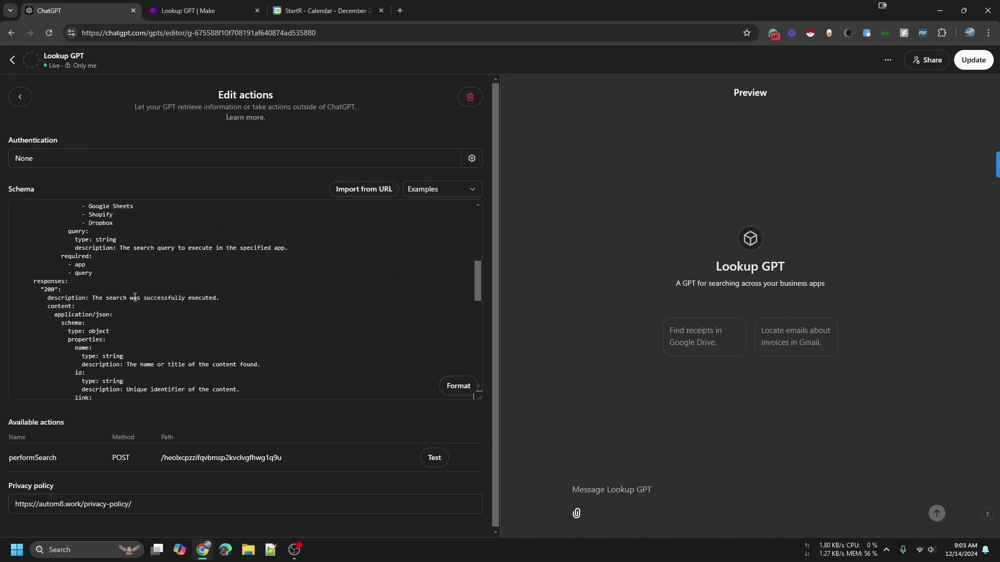
pyautogui.scroll(6, 159, 320)
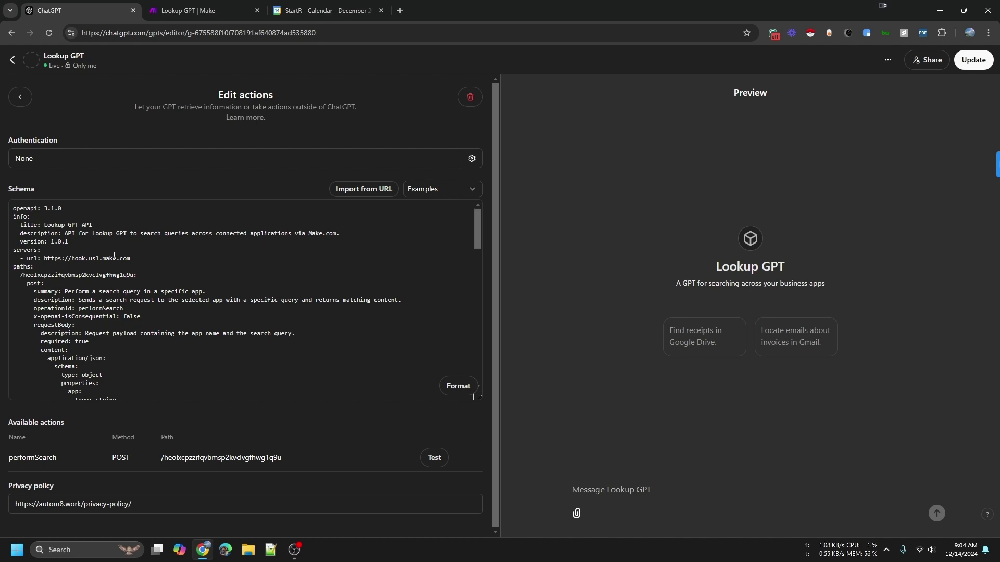
pyautogui.scroll(-5, 195, 291)
pyautogui.scroll(5, 191, 323)
pyautogui.scroll(-10, 191, 323)
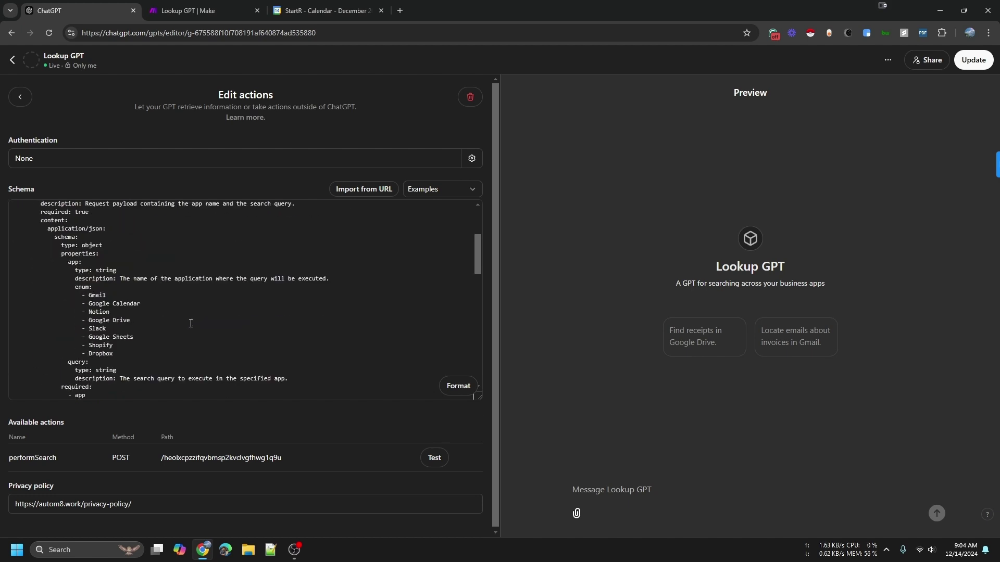
pyautogui.scroll(-3, 143, 328)
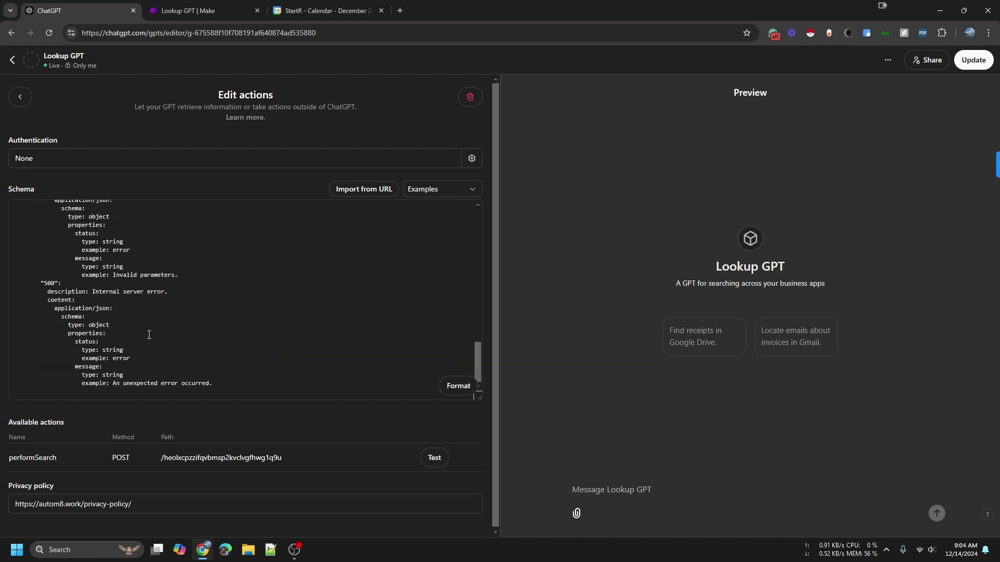
pyautogui.scroll(6, 155, 337)
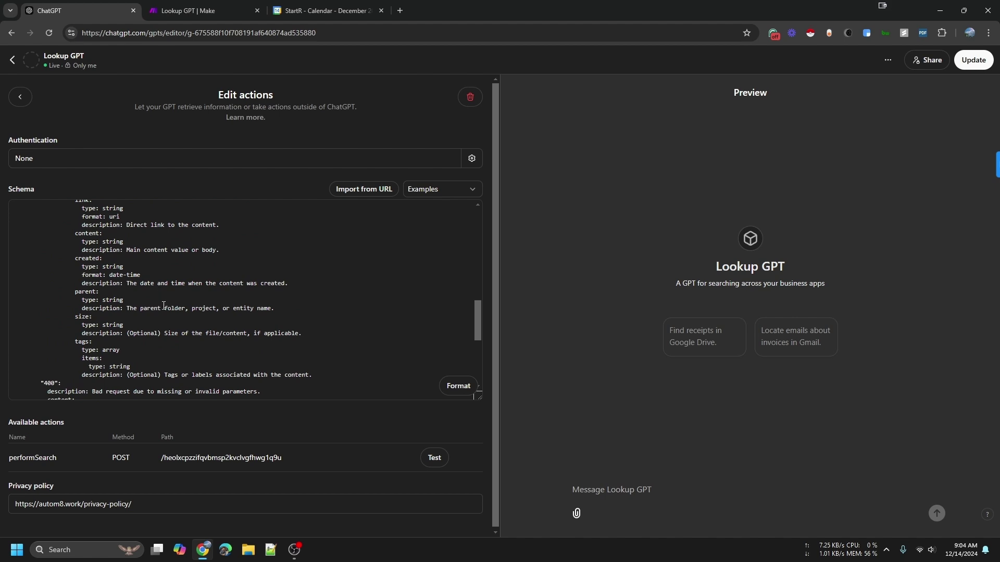
pyautogui.scroll(4, 163, 306)
pyautogui.scroll(8, 149, 326)
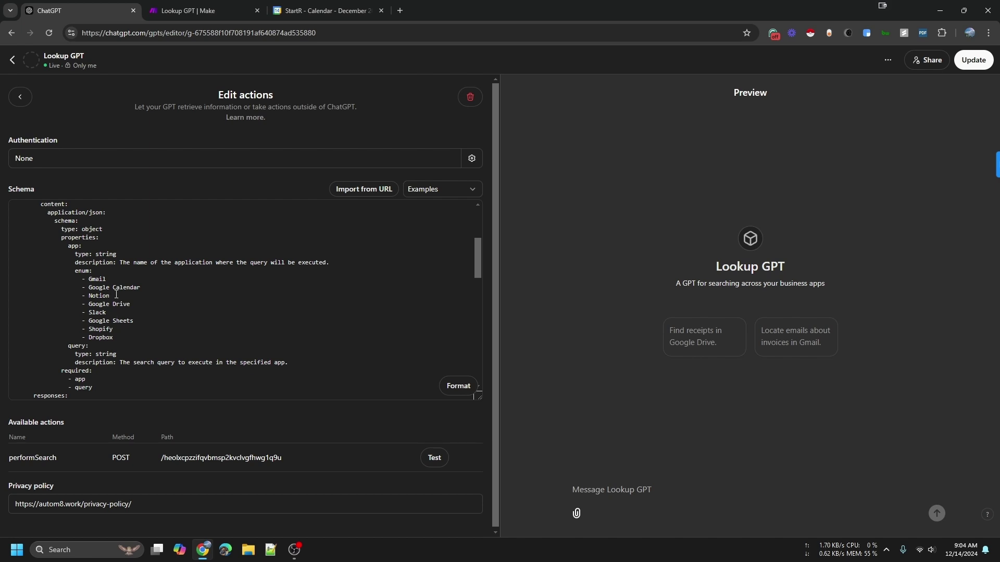
# - Review the app names listed under the enum of the app property in the schema, from Gmail to Dropbox
pyautogui.moveTo(116, 295); pyautogui.dragTo(111, 274)
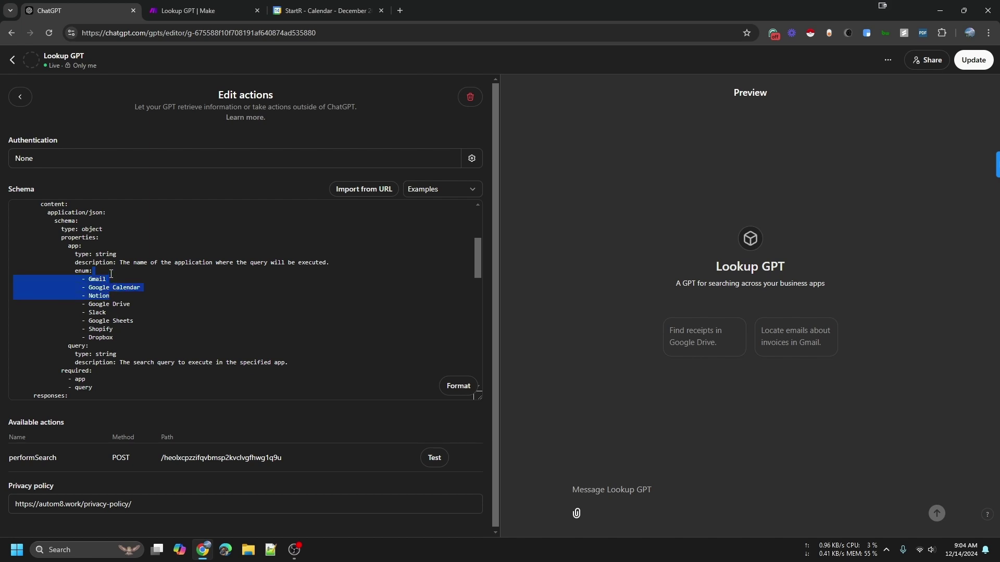
pyautogui.click(112, 302)
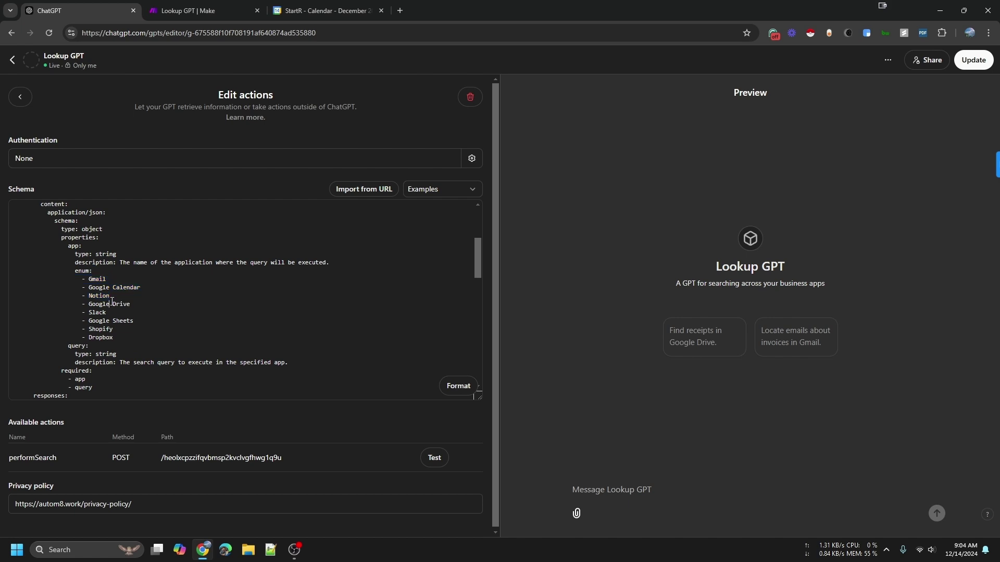
pyautogui.hotkey('shift', 'Up')
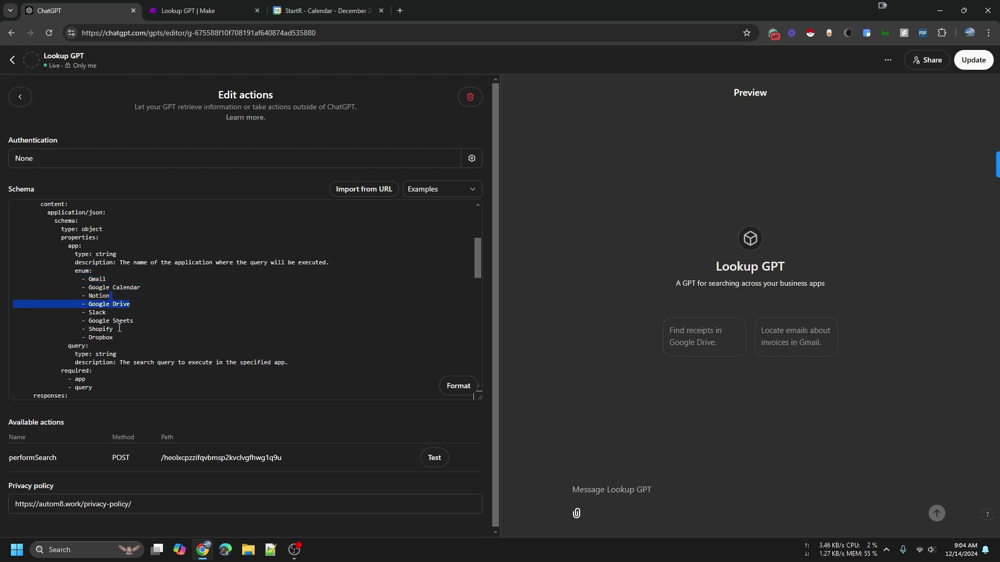
pyautogui.moveTo(123, 336); pyautogui.dragTo(133, 303)
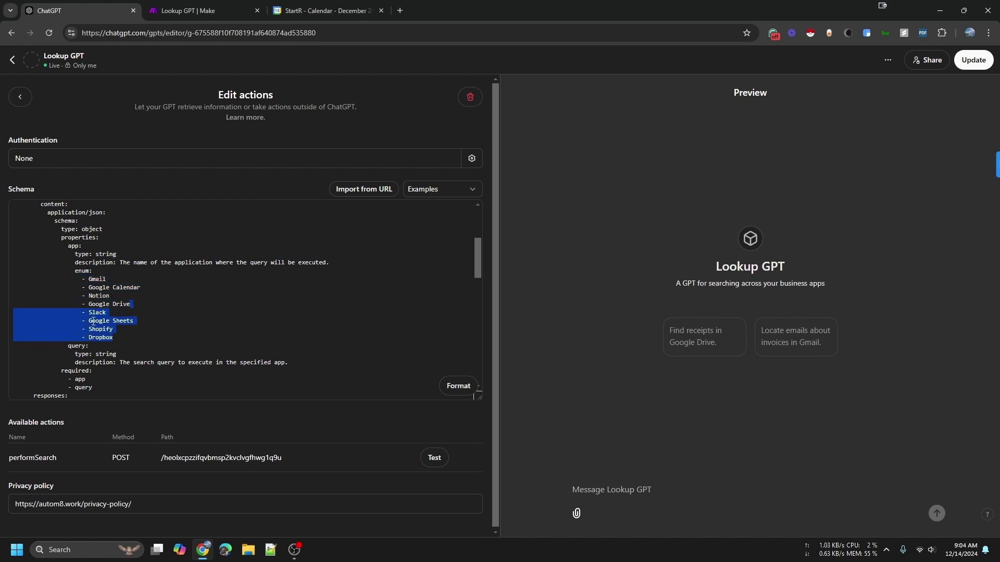
pyautogui.doubleClick(79, 271)
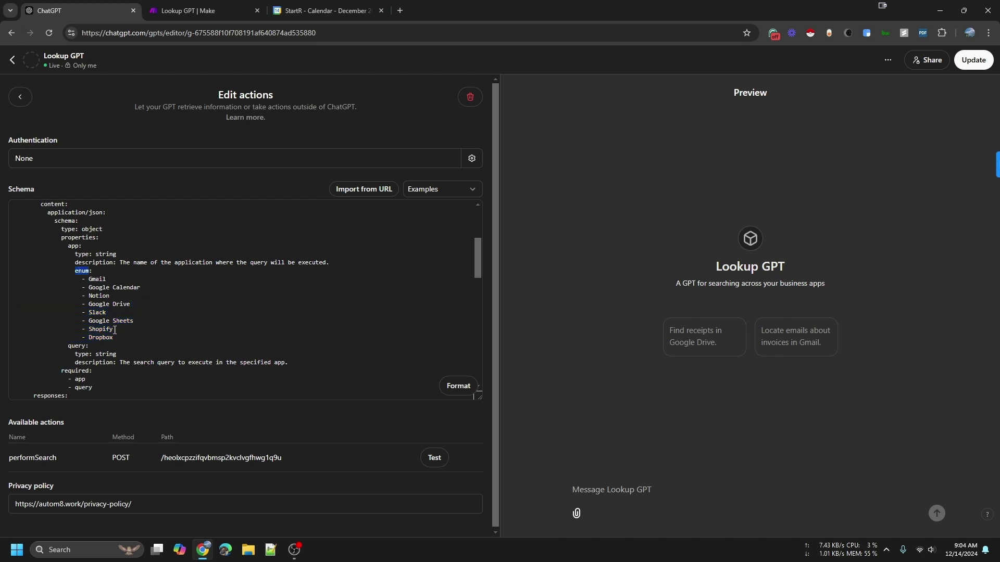
pyautogui.moveTo(119, 337); pyautogui.dragTo(136, 308)
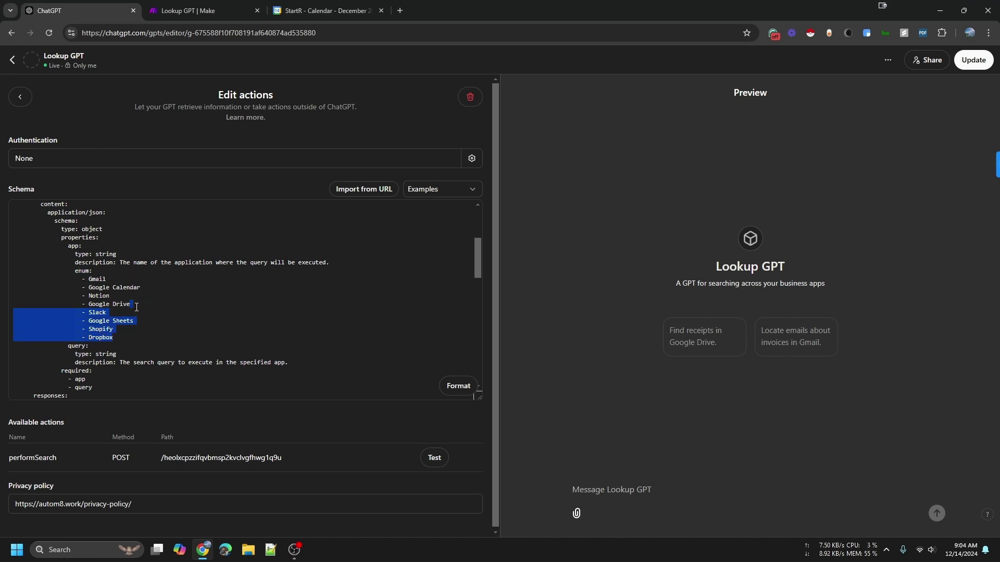
# - Duplicate the Dropbox entry at the end of the schema's app enum list and rename the copy "Asaba"
pyautogui.click(123, 338)
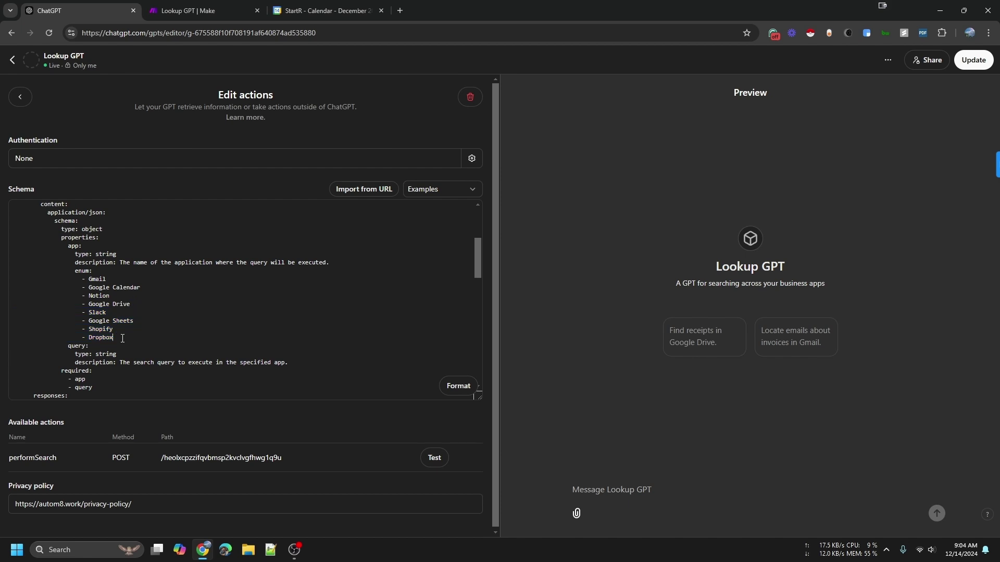
pyautogui.moveTo(123, 338); pyautogui.dragTo(123, 333)
pyautogui.hotkey('ctrl', 'c')
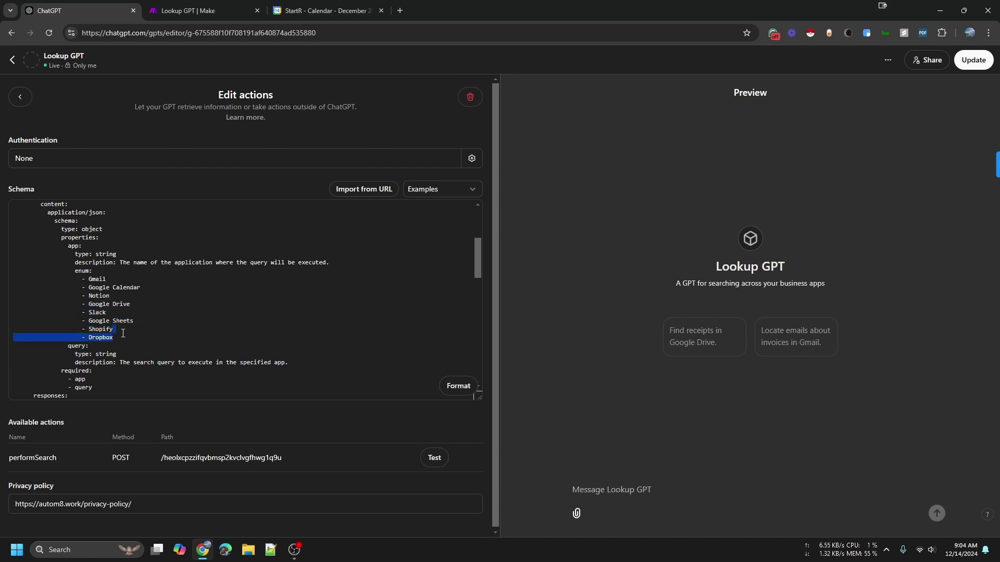
pyautogui.click(123, 337)
pyautogui.hotkey('ctrl', 'v')
pyautogui.hotkey('ctrl', 'shift', 'Left')
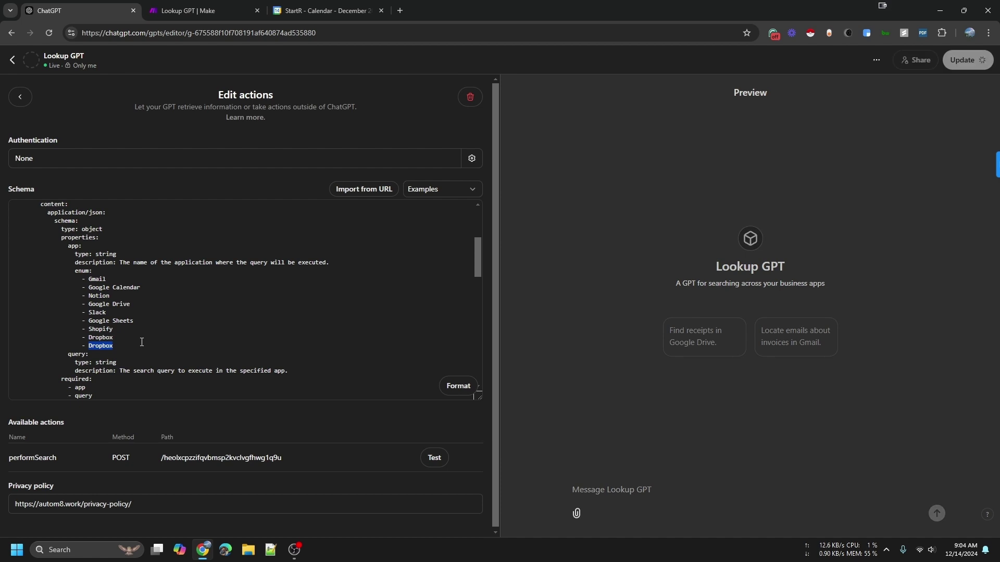
pyautogui.write('Asaba')
# - Look over the schema's response fields and highlight the webhook path under paths, briefly checking the Make scenario in between
pyautogui.scroll(-10, 194, 323)
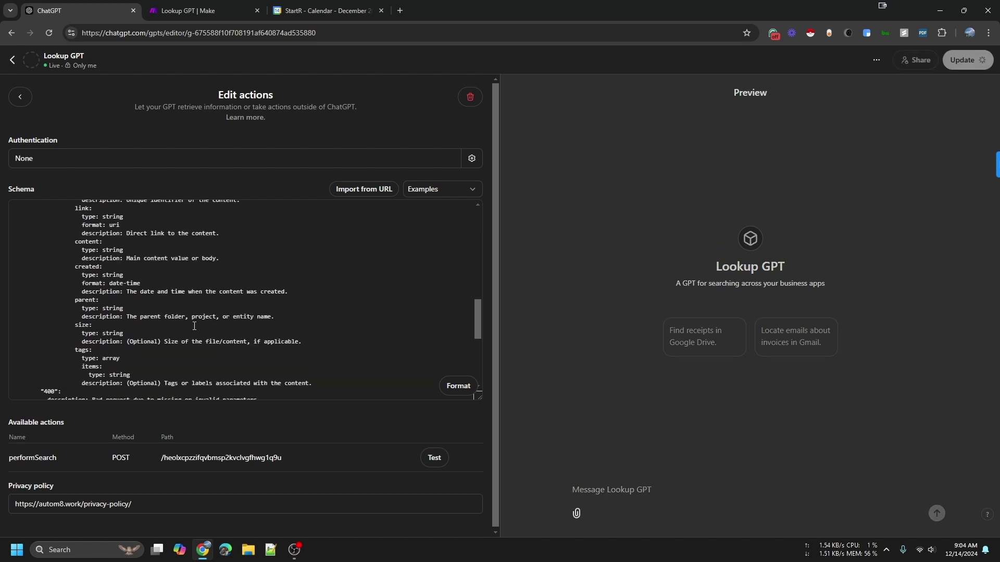
pyautogui.scroll(13, 156, 370)
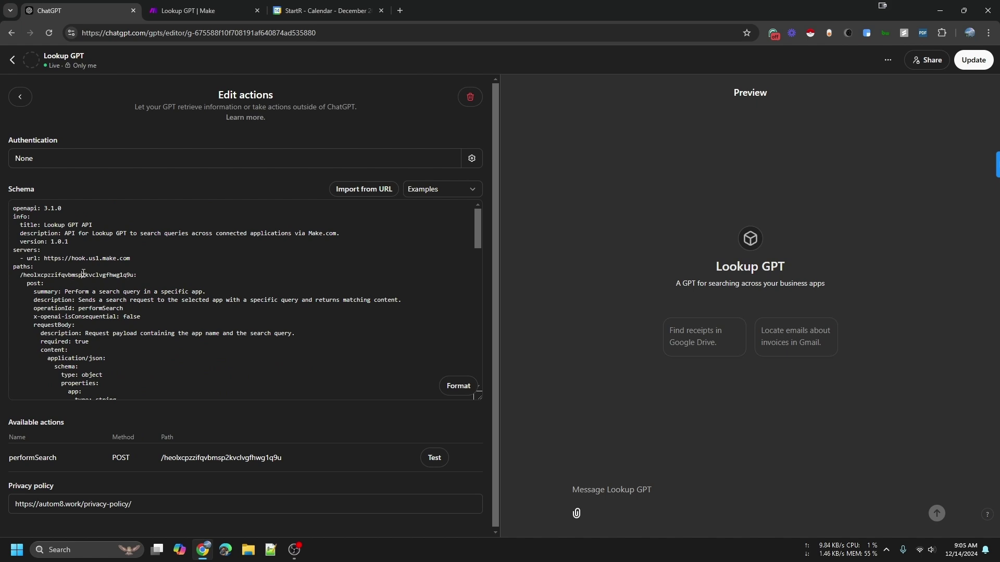
pyautogui.tripleClick(83, 274)
pyautogui.click(120, 271)
pyautogui.doubleClick(77, 276)
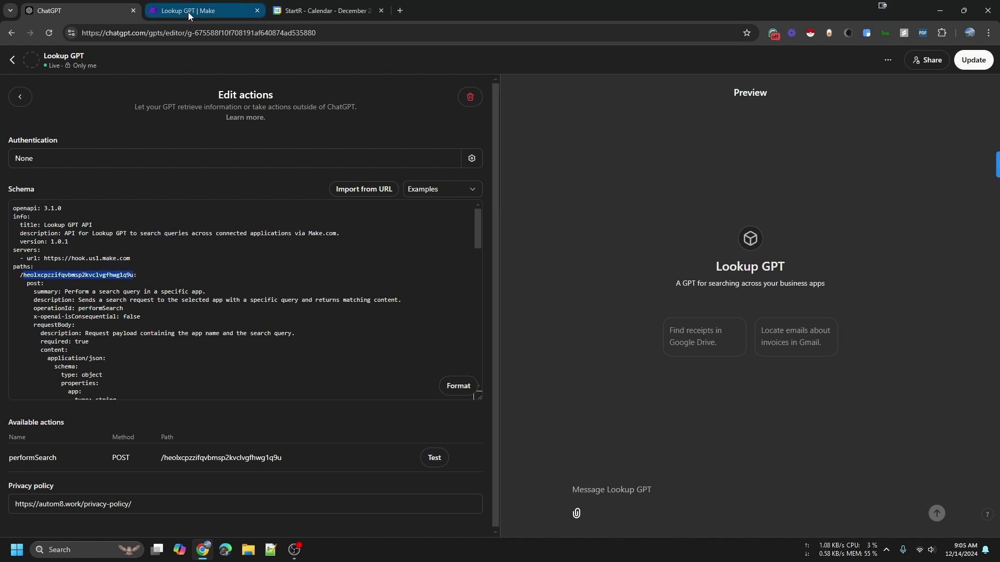
pyautogui.click(210, 6)
pyautogui.click(78, 6)
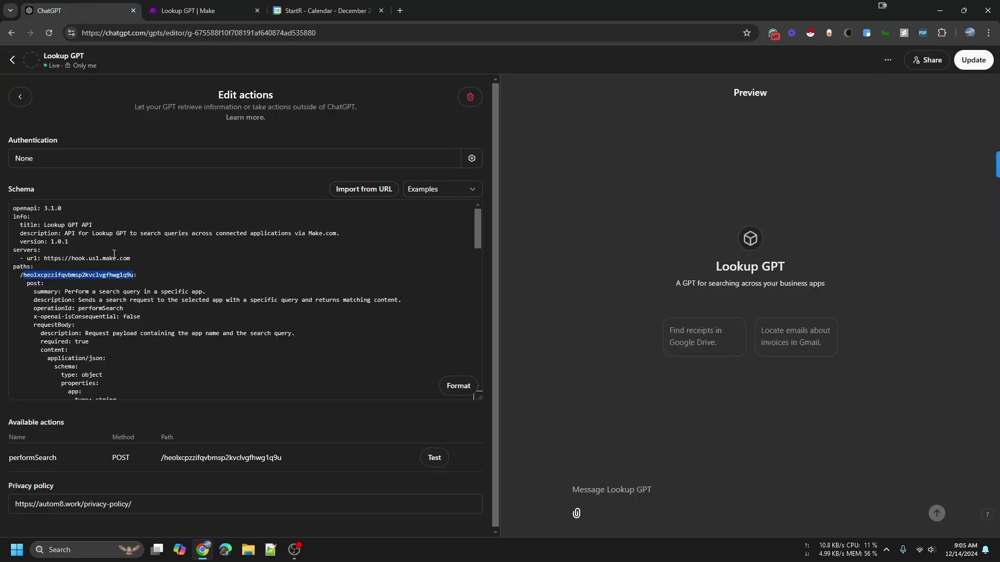
pyautogui.click(164, 276)
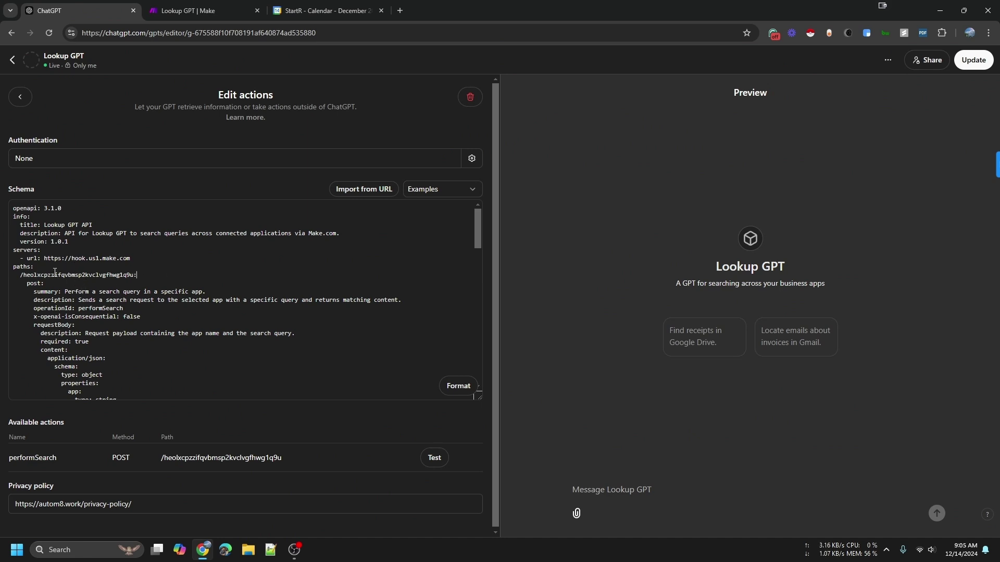
pyautogui.moveTo(16, 274); pyautogui.dragTo(137, 275)
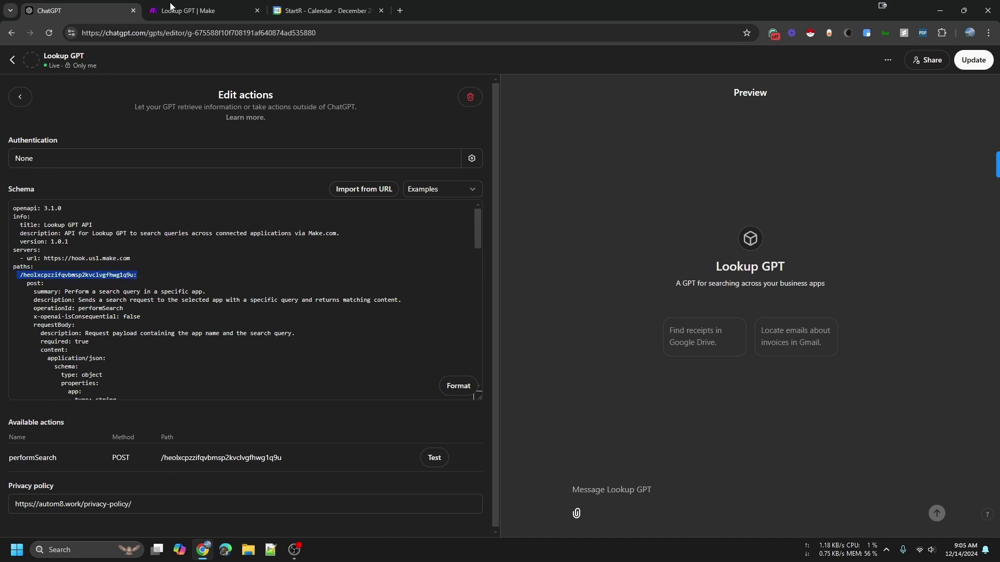
# - Switch to the Lookup GPT scenario in Make and create a webhook named "Lookup GPT 2" for the custom webhook trigger
pyautogui.click(174, 4)
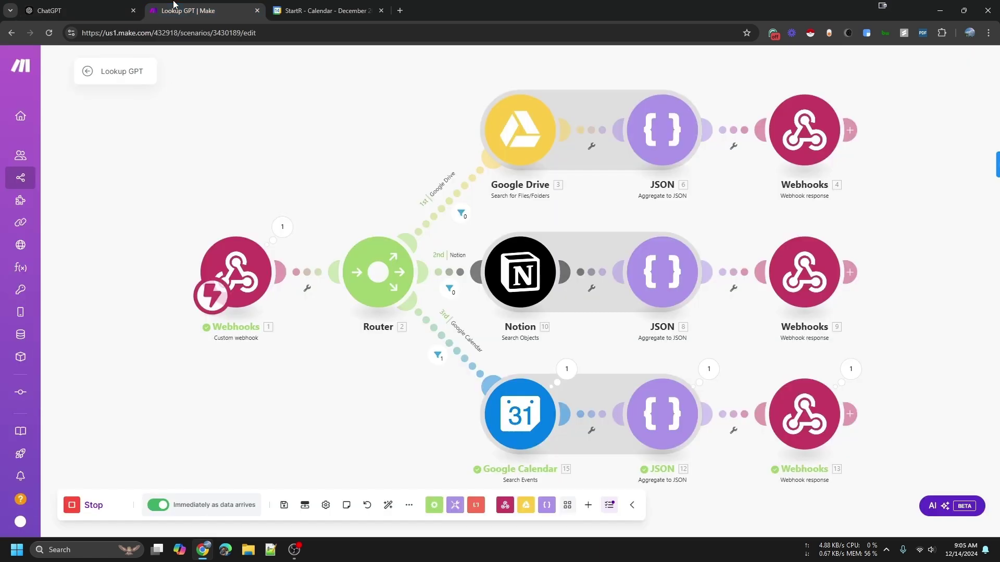
pyautogui.hscroll(2, 281, 166)
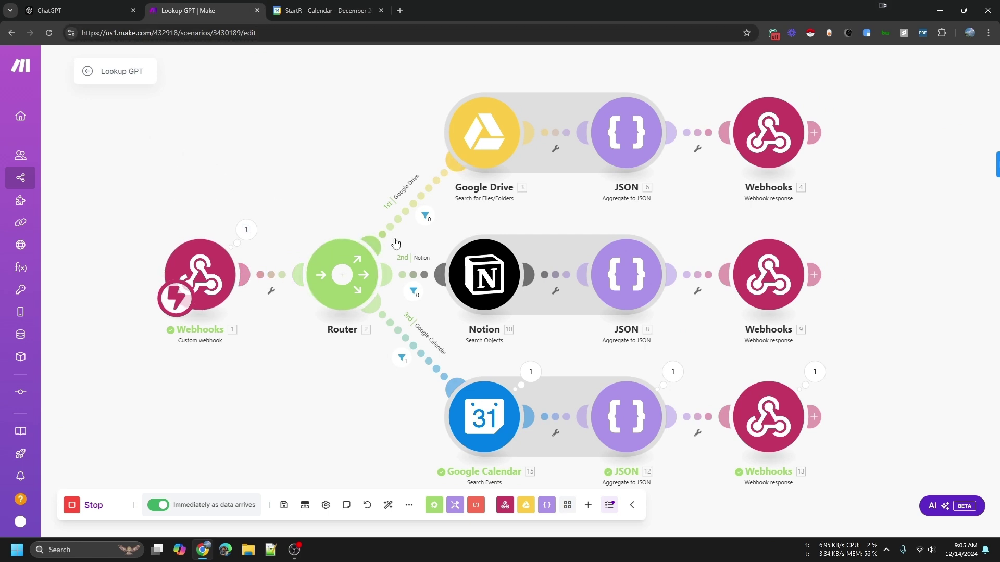
pyautogui.click(196, 271)
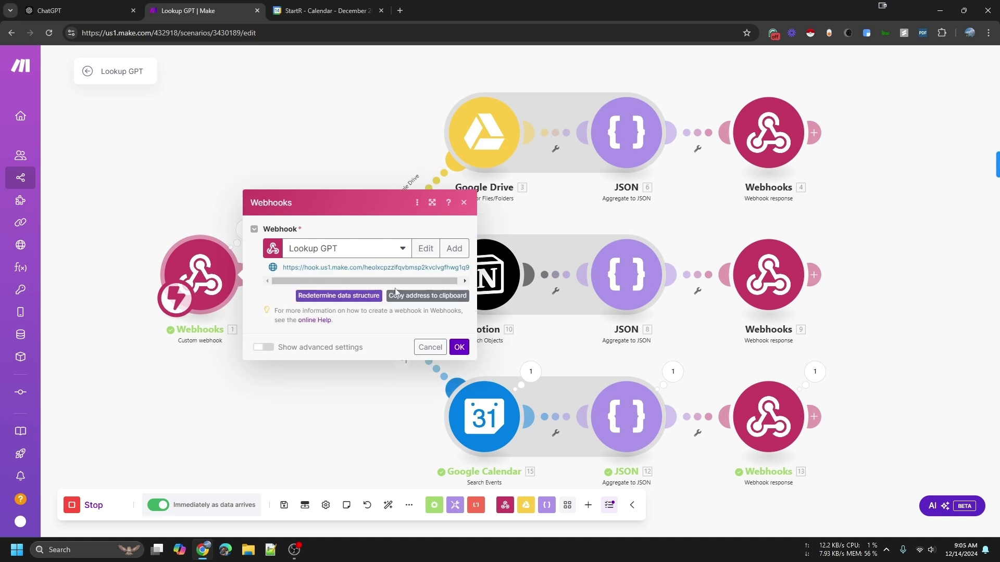
pyautogui.click(454, 249)
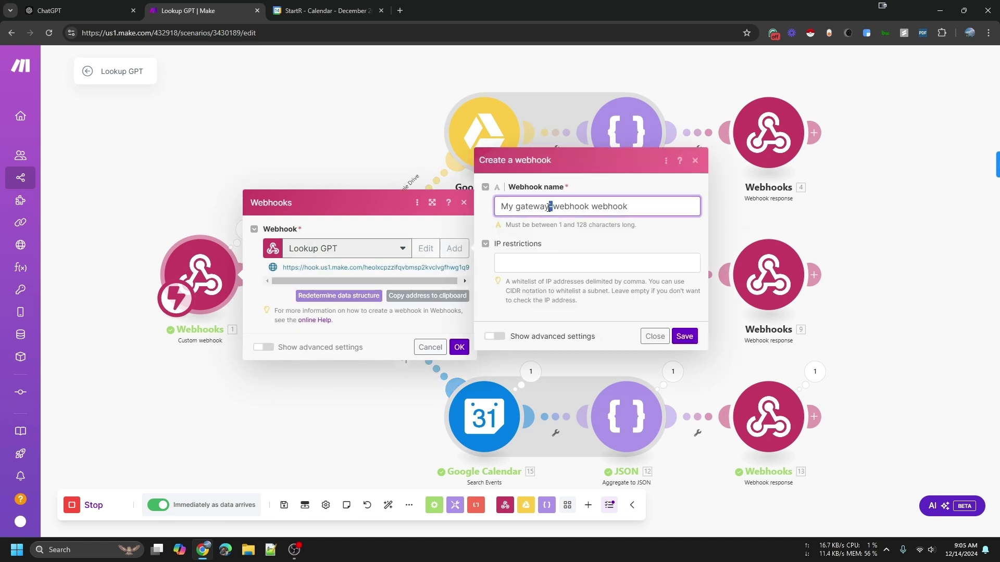
pyautogui.tripleClick(547, 207)
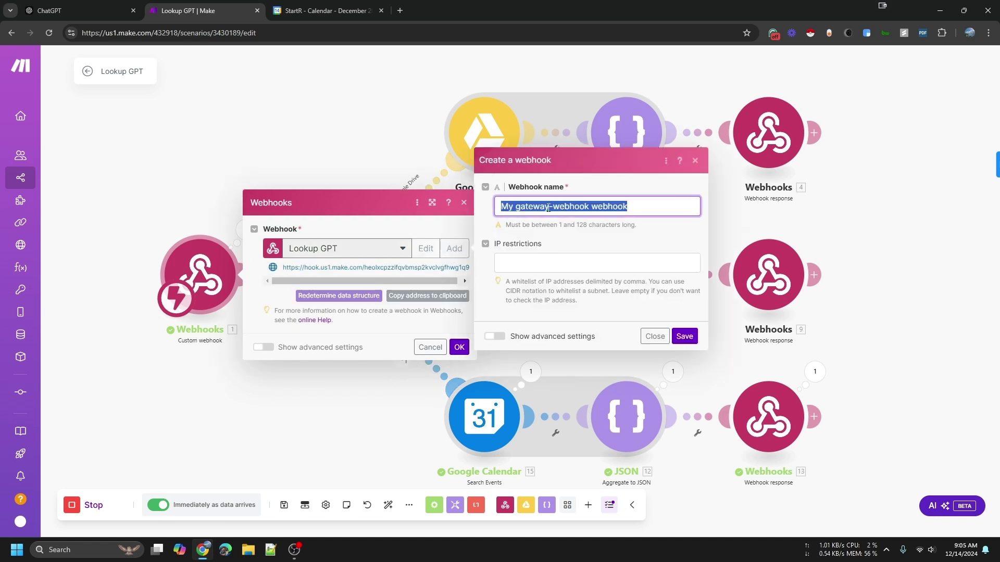
pyautogui.write('Lookup GPT 2')
pyautogui.press('Return')
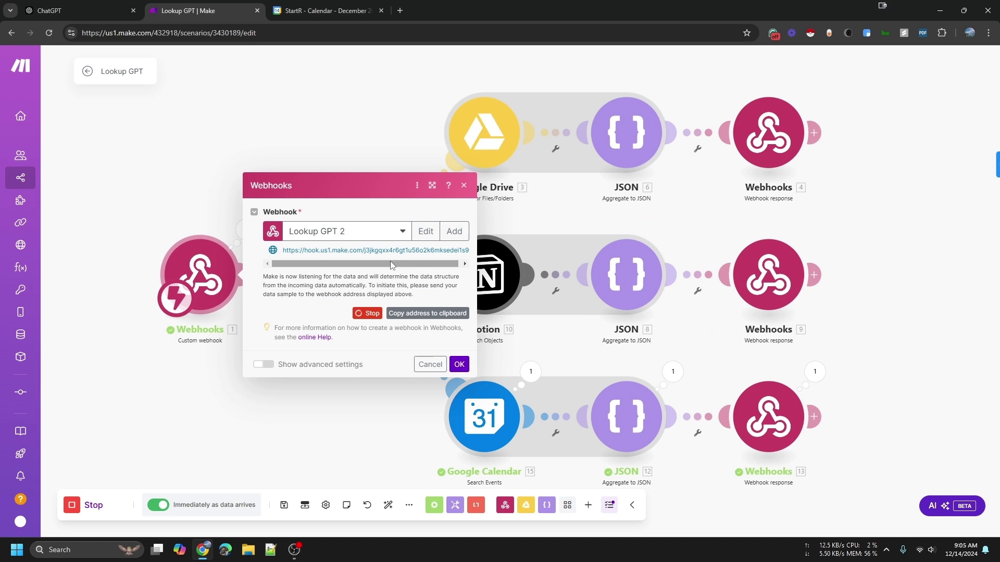
# - Copy the Lookup GPT 2 webhook's address and highlight the part of the URL after hook.us1.make.com
pyautogui.click(432, 314)
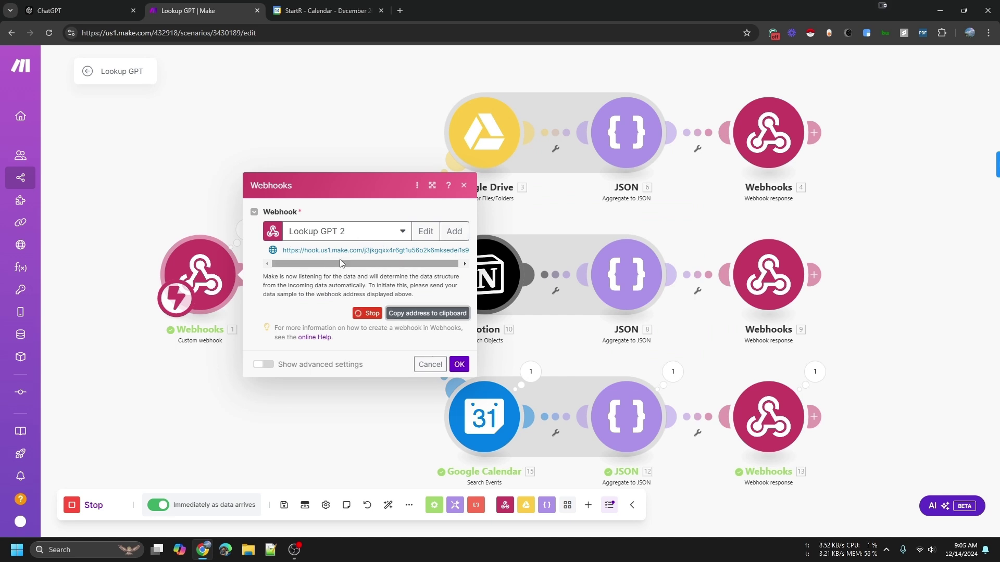
pyautogui.doubleClick(364, 251)
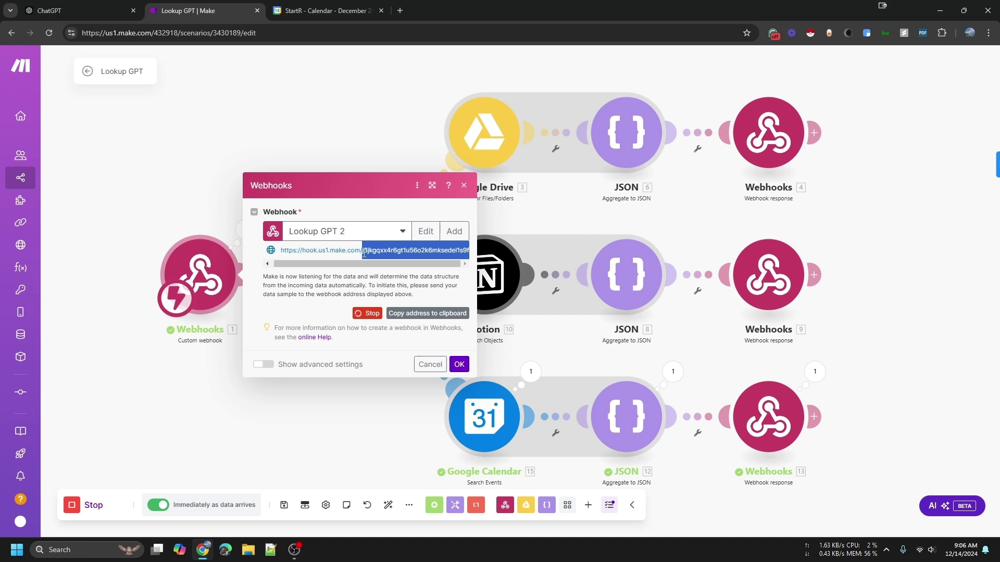
pyautogui.click(363, 254)
pyautogui.moveTo(363, 254); pyautogui.dragTo(473, 253)
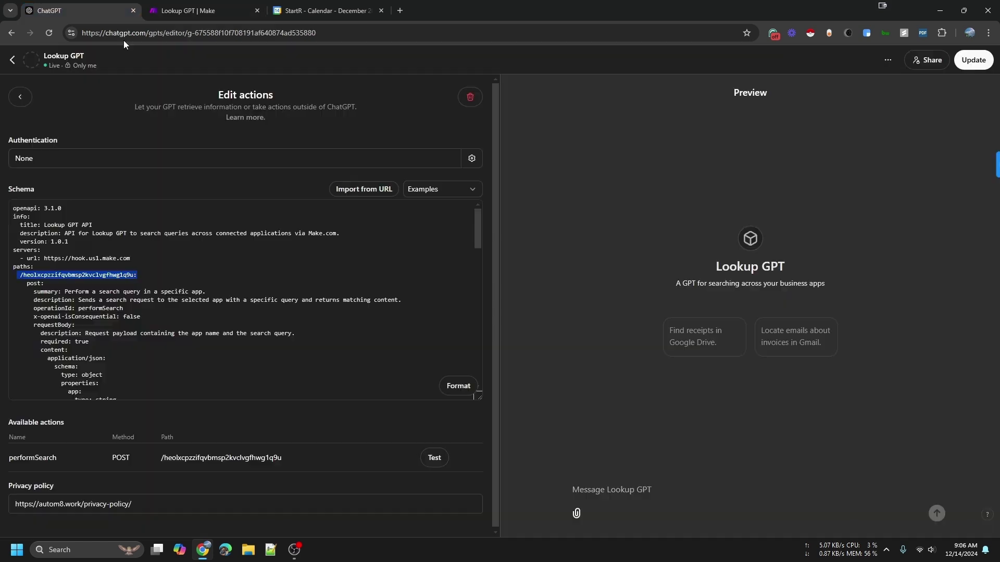
# - Return to the action schema in ChatGPT and select the webhook identifier in the path under paths
pyautogui.click(79, 10)
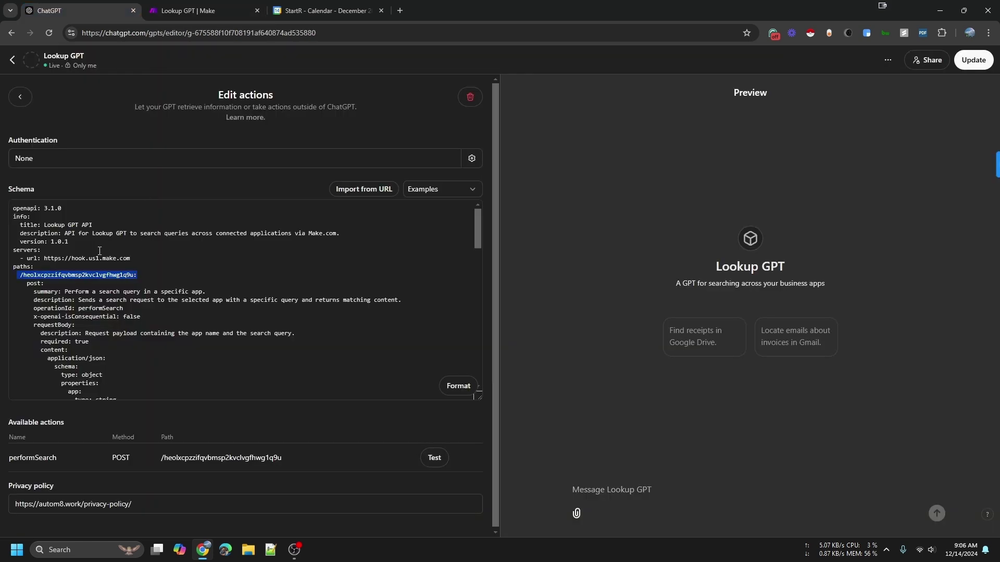
pyautogui.click(192, 265)
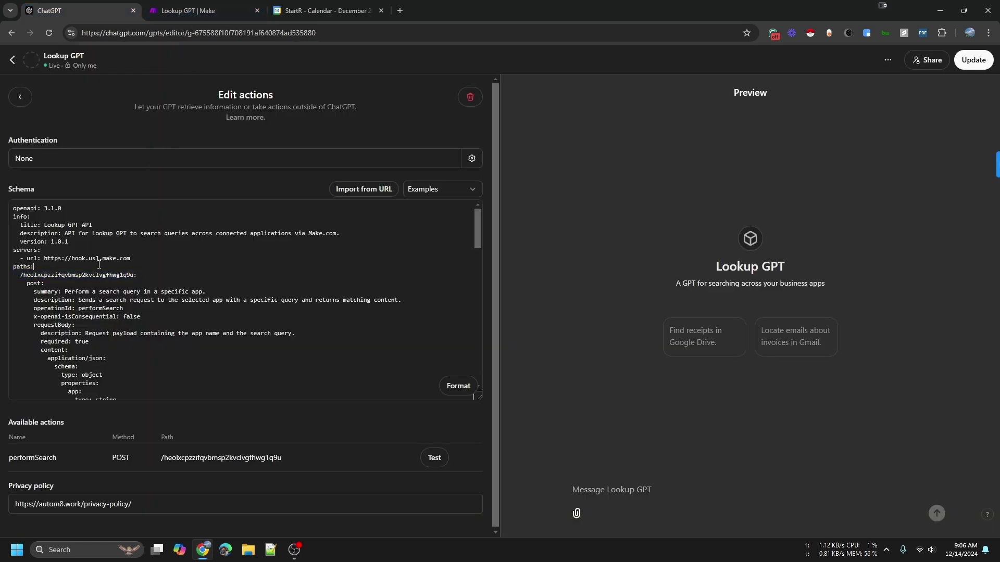
pyautogui.doubleClick(125, 275)
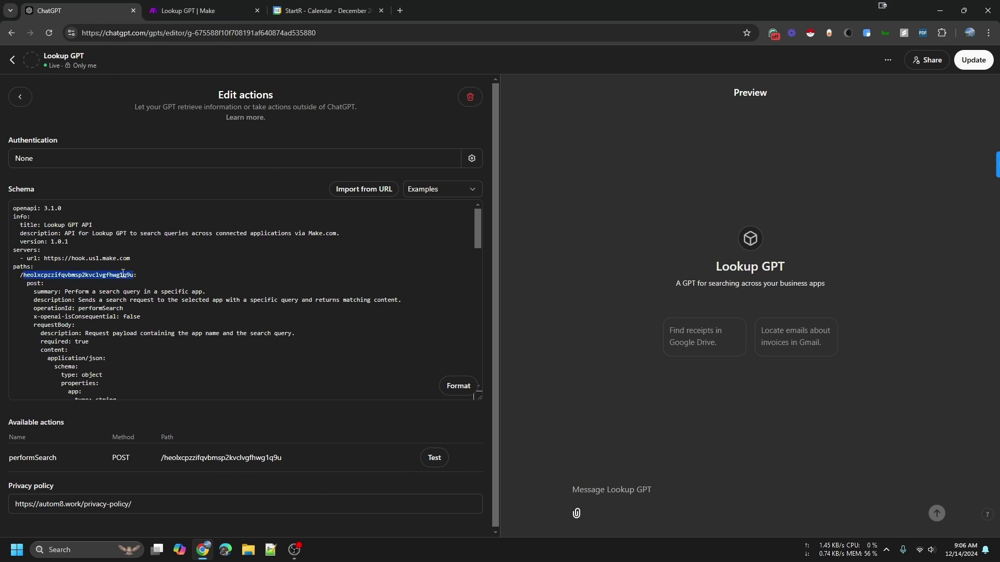
# - Return to the Make scenario, set the custom webhook trigger to the Lookup GPT webhook, and reopen the scenario for editing
pyautogui.click(241, 8)
pyautogui.click(68, 8)
pyautogui.tripleClick(101, 277)
pyautogui.click(188, 10)
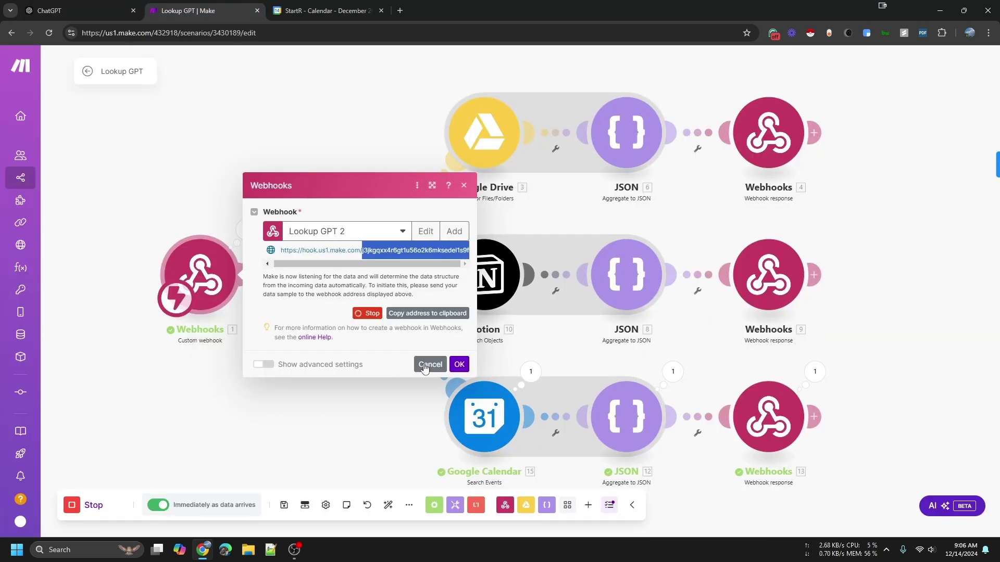
pyautogui.click(344, 231)
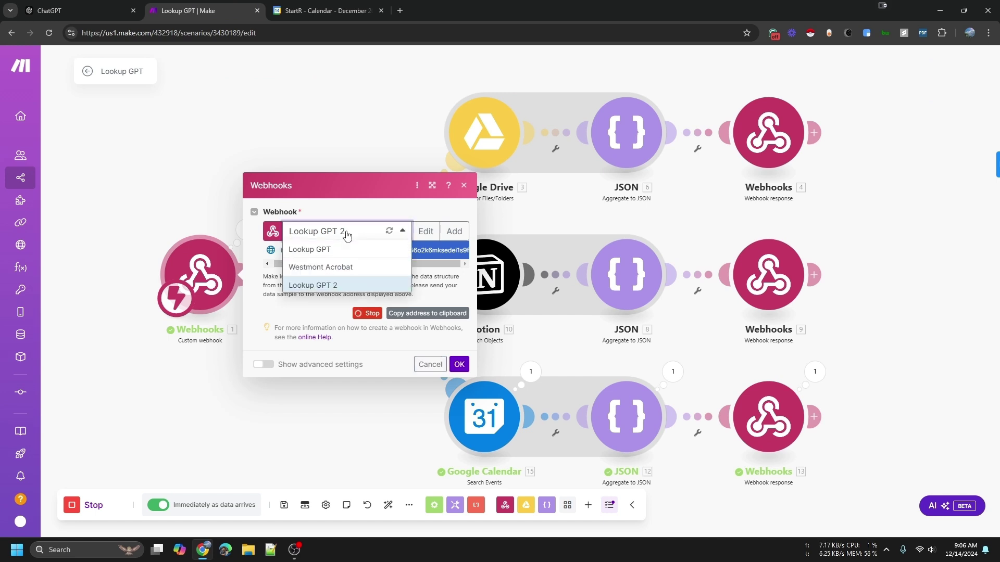
pyautogui.click(331, 250)
pyautogui.click(459, 364)
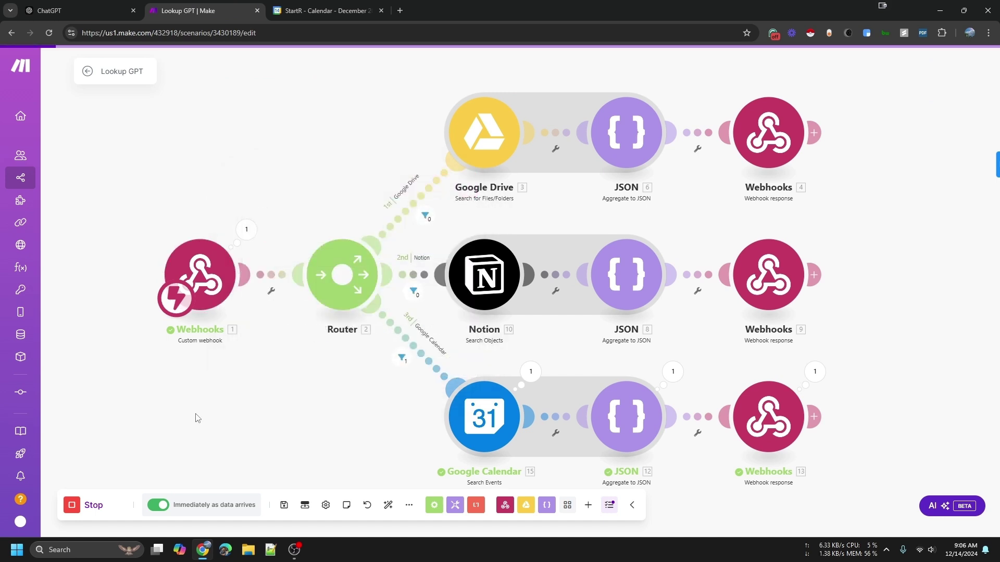
pyautogui.click(88, 72)
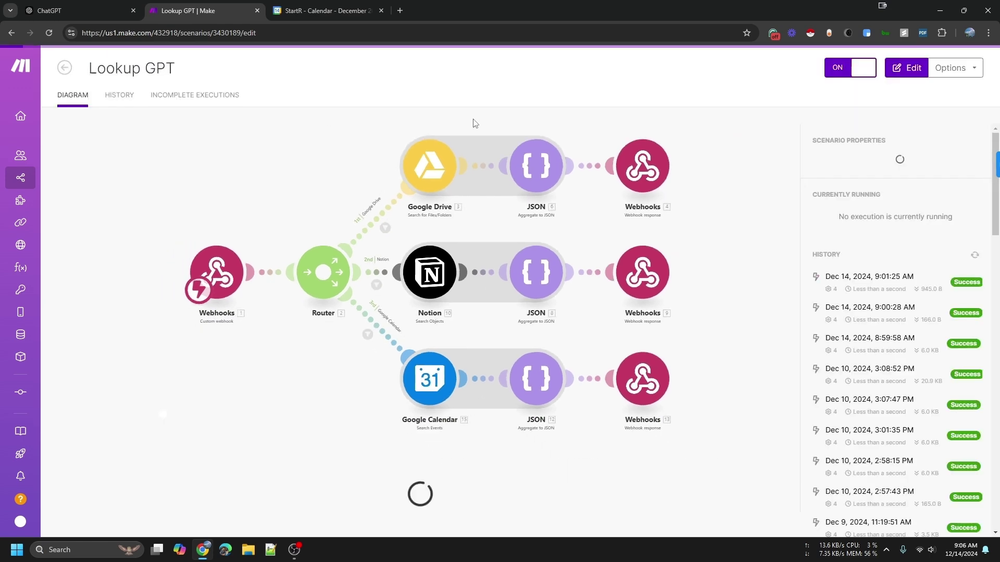
pyautogui.click(266, 196)
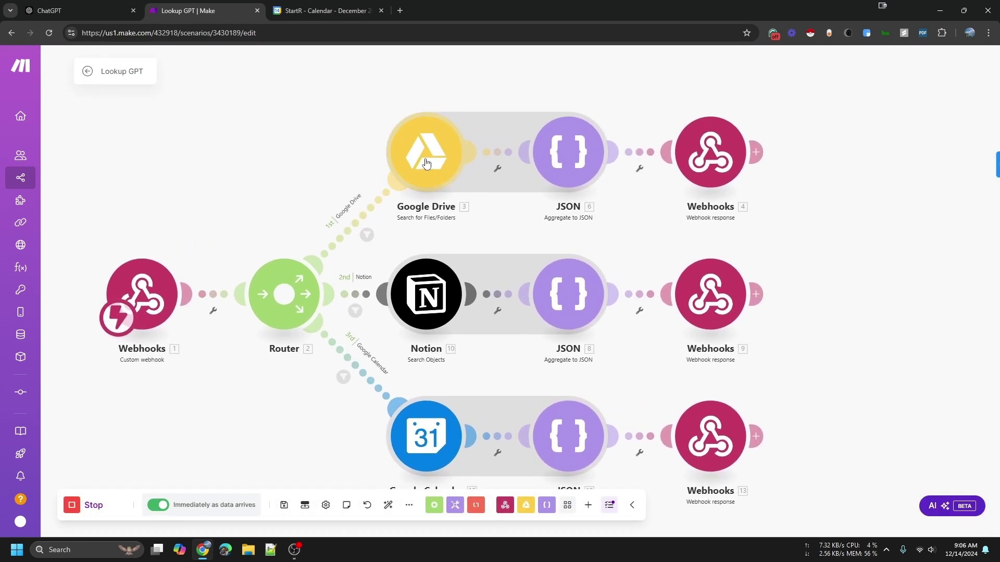
# - Switch to the action schema in ChatGPT and highlight Gmail in the app property's enum list
pyautogui.click(426, 164)
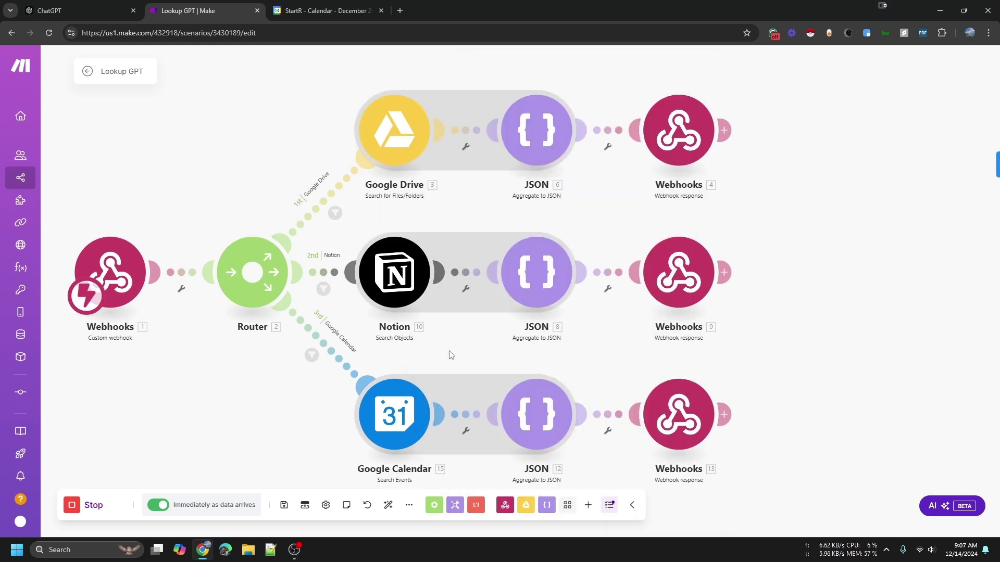
pyautogui.moveTo(450, 352); pyautogui.dragTo(480, 331)
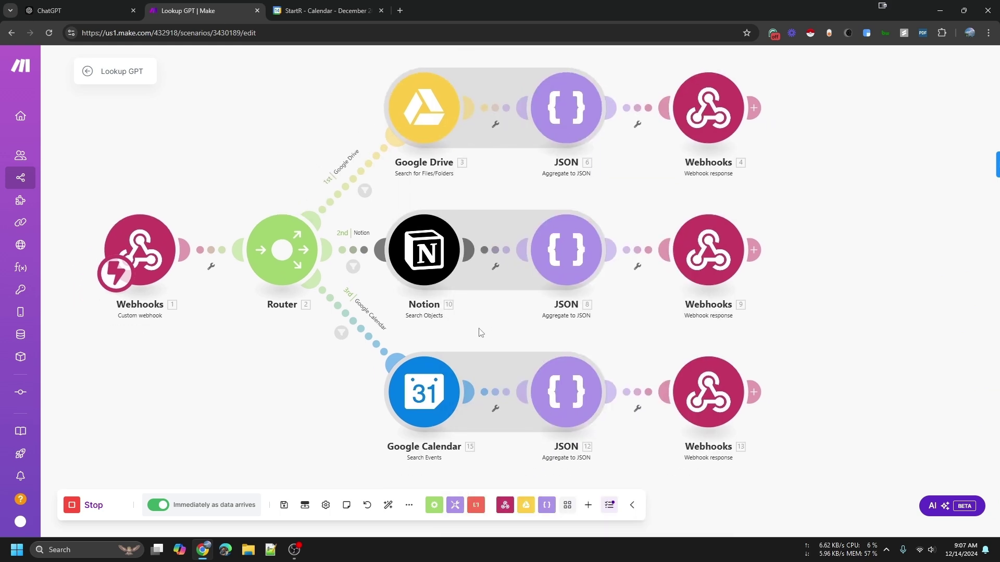
pyautogui.click(74, 7)
pyautogui.scroll(-3, 144, 333)
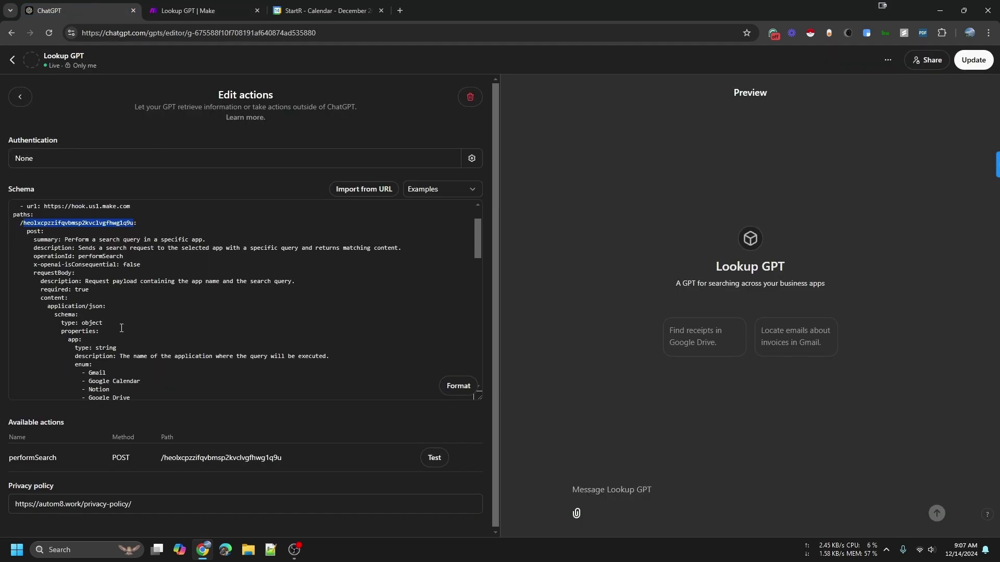
pyautogui.doubleClick(98, 272)
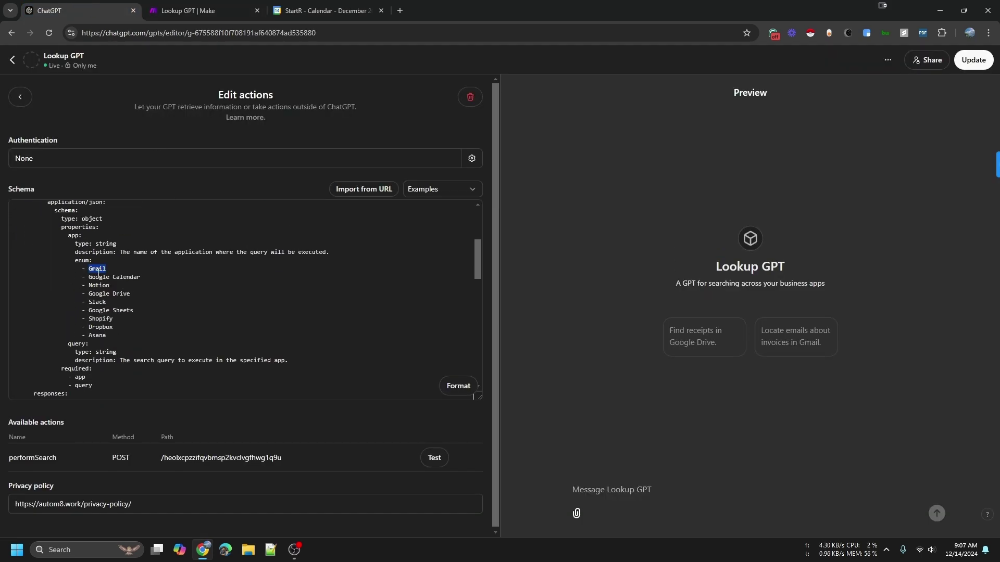
# - In the Make scenario, duplicate the Google Calendar branch with its JSON and Webhooks modules and link the copy to the router
pyautogui.click(187, 10)
pyautogui.moveTo(325, 415); pyautogui.dragTo(376, 339)
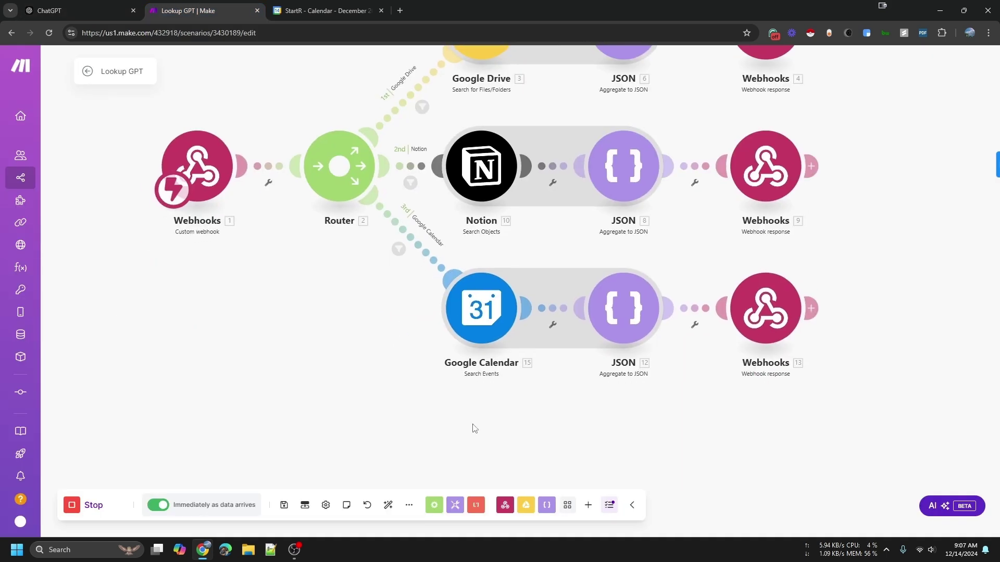
pyautogui.moveTo(445, 158); pyautogui.dragTo(886, 341)
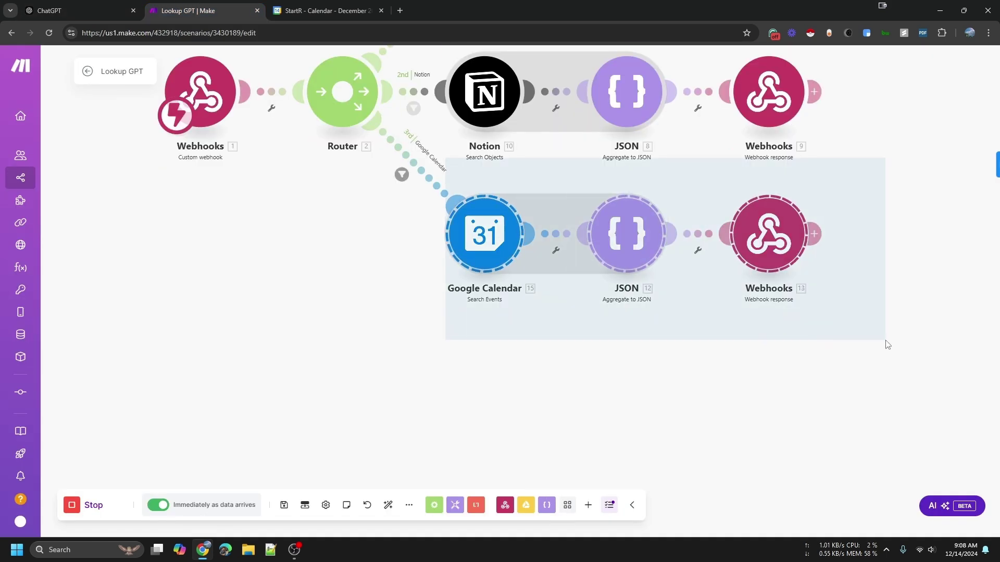
pyautogui.hotkey('ctrl', 'c')
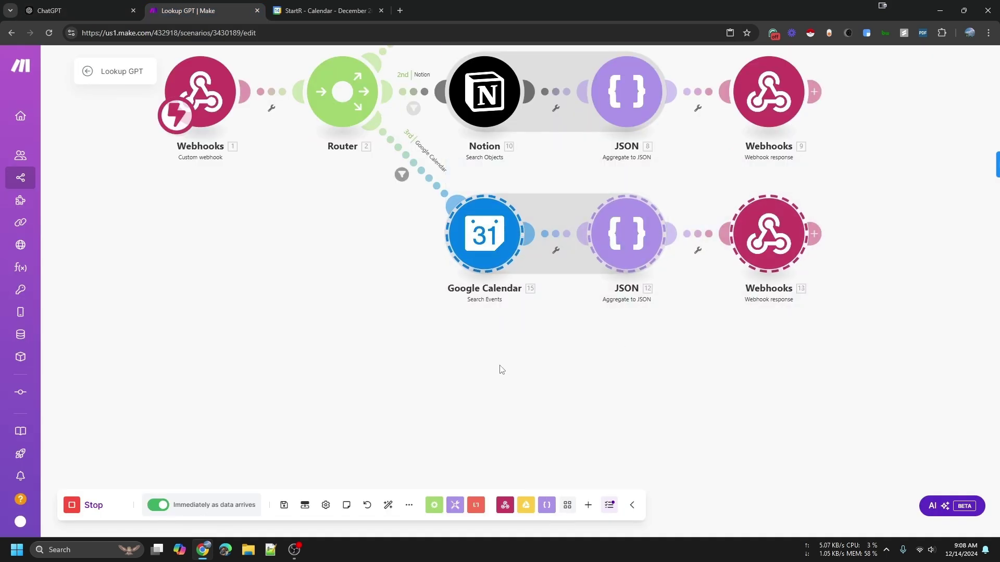
pyautogui.hotkey('ctrl', 'v')
pyautogui.moveTo(378, 436); pyautogui.dragTo(409, 255)
# - Set both the label and the app condition value of the new route's filter to Gmail
pyautogui.click(426, 329)
pyautogui.tripleClick(495, 398)
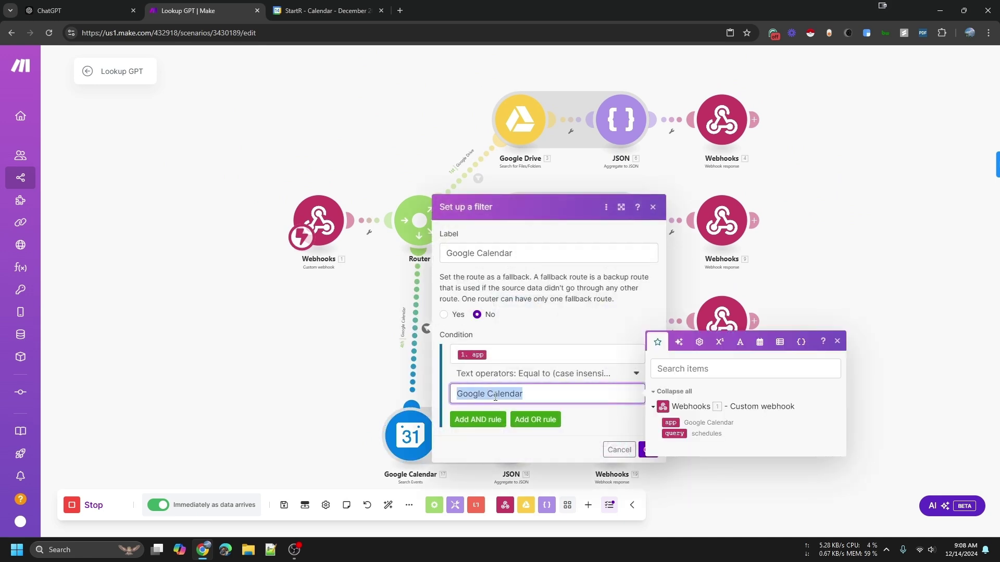
pyautogui.write('Gmail')
pyautogui.tripleClick(495, 390)
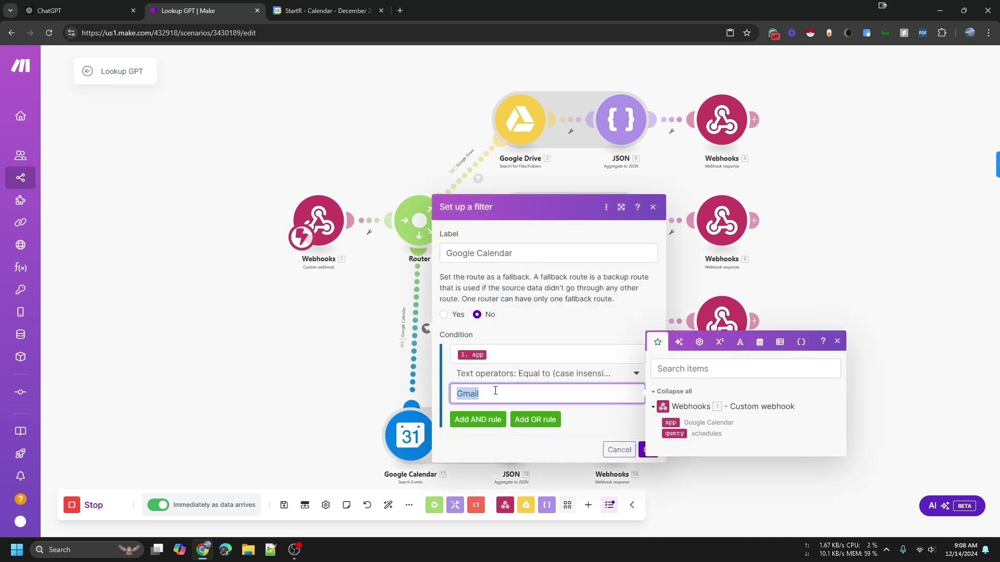
pyautogui.tripleClick(506, 252)
pyautogui.write('Gmail')
pyautogui.click(647, 449)
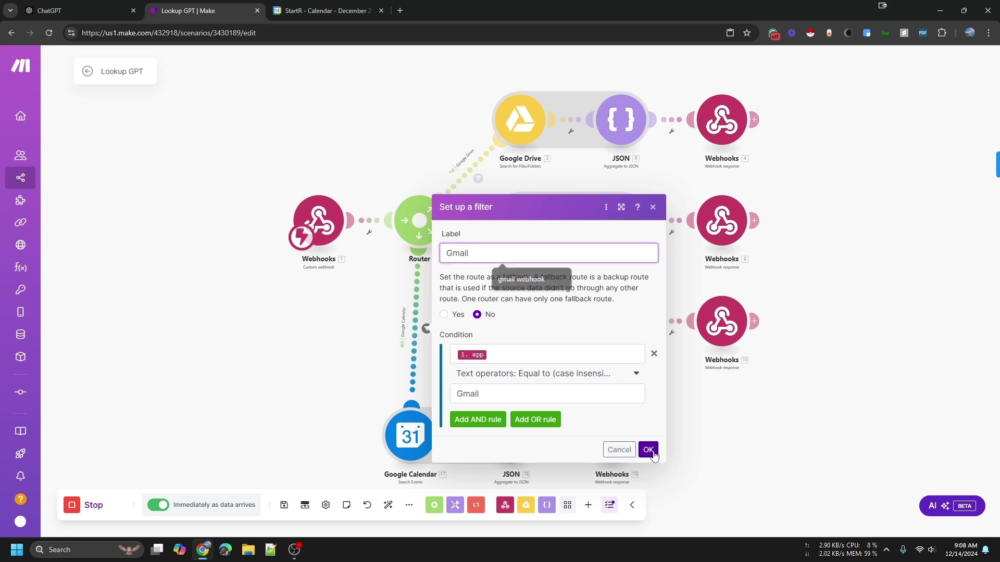
# - Add an Email Get Emails module to the Gmail route in place of the copied Google Calendar module
pyautogui.moveTo(525, 406); pyautogui.dragTo(531, 339)
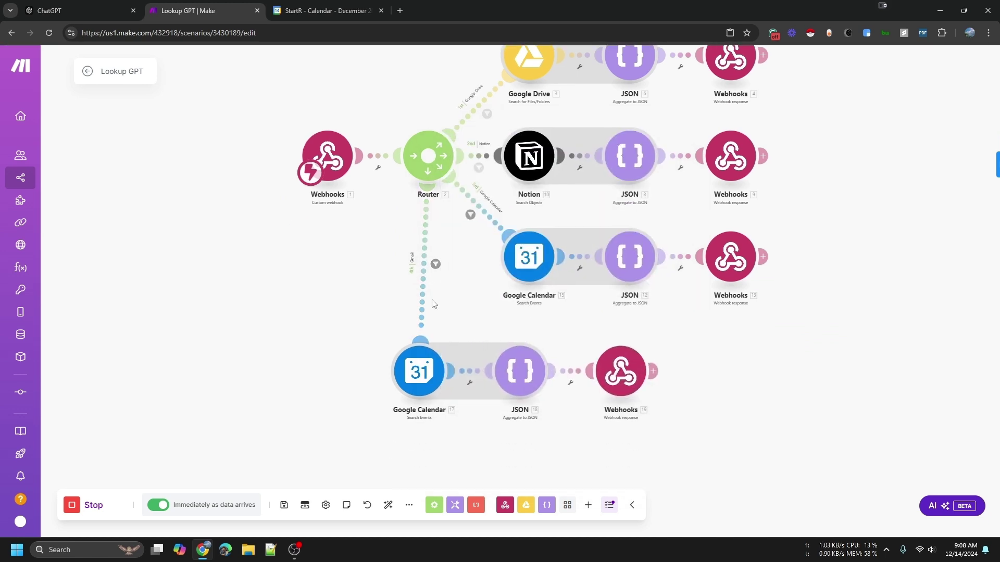
pyautogui.rightClick(421, 313)
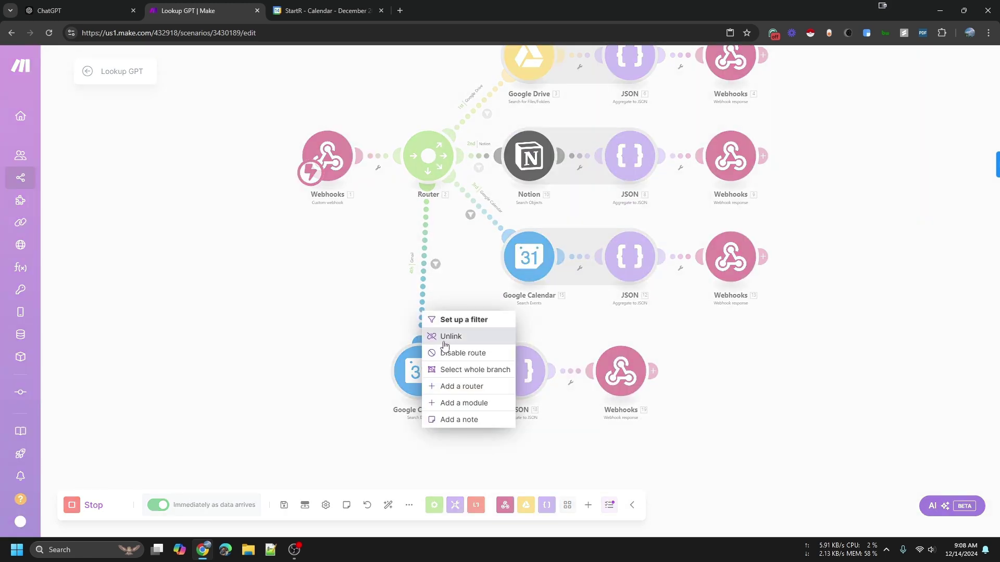
pyautogui.click(469, 403)
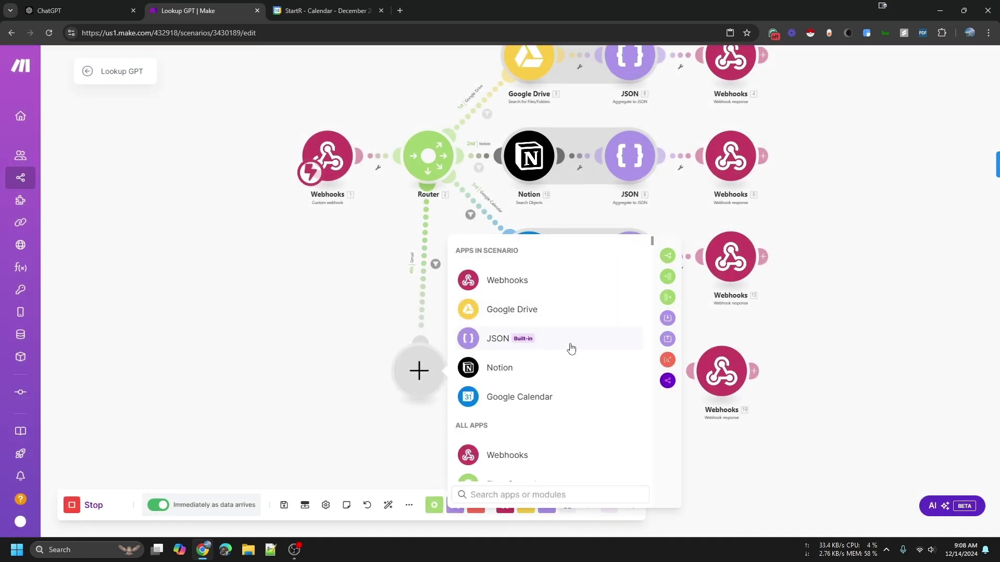
pyautogui.write('ht')
pyautogui.hotkey('ctrl', 'a')
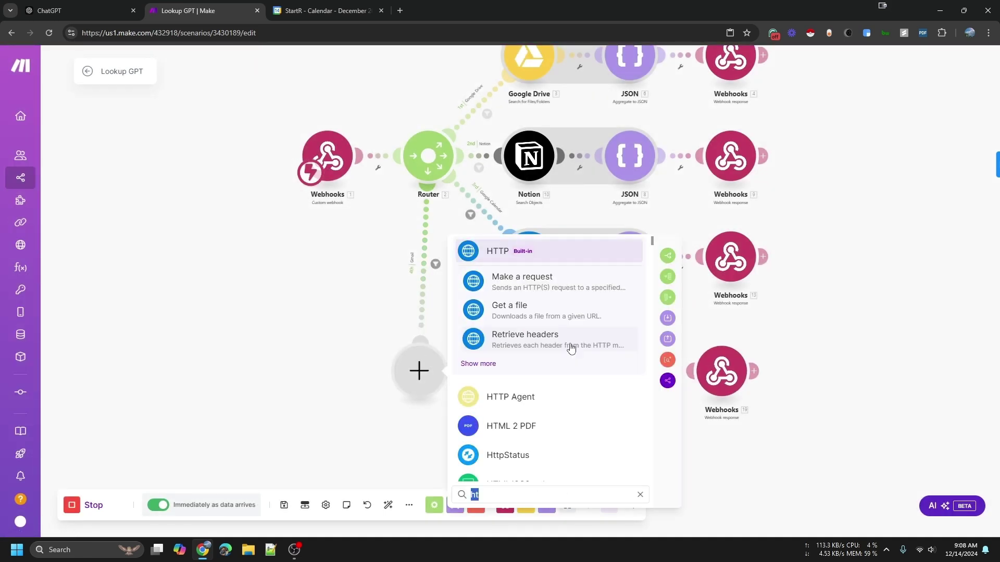
pyautogui.write('email')
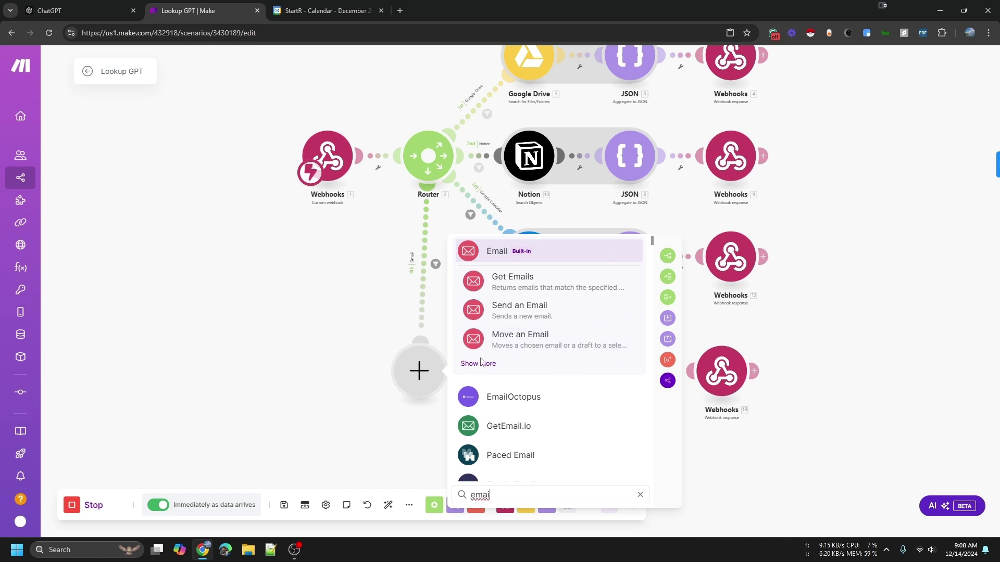
pyautogui.click(480, 363)
pyautogui.scroll(-4, 550, 442)
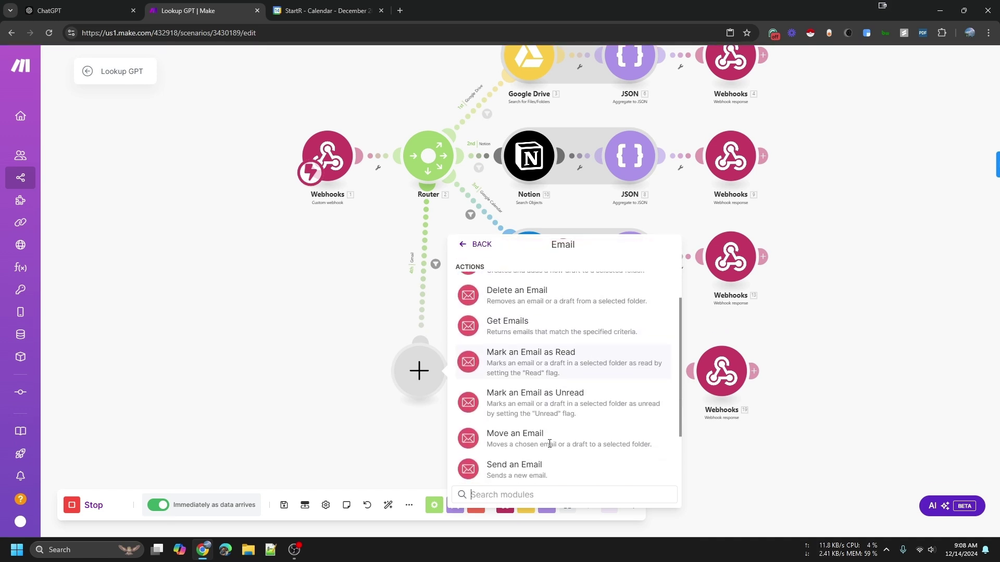
pyautogui.scroll(5, 549, 442)
pyautogui.click(552, 380)
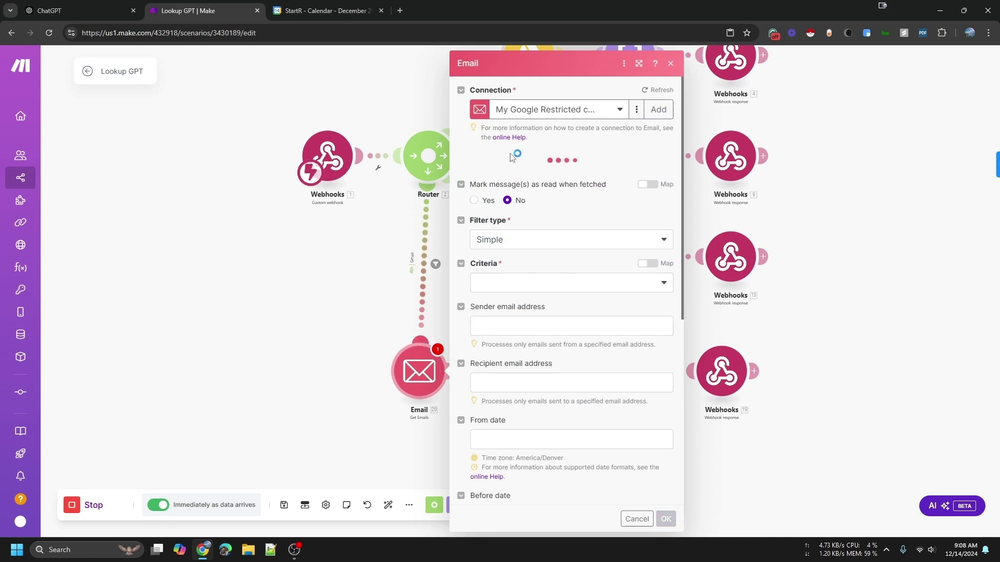
pyautogui.press('Escape')
# - In the Gmail route's JSON aggregator, set the source module to Email - Get Emails and map Name to Subject
pyautogui.click(587, 341)
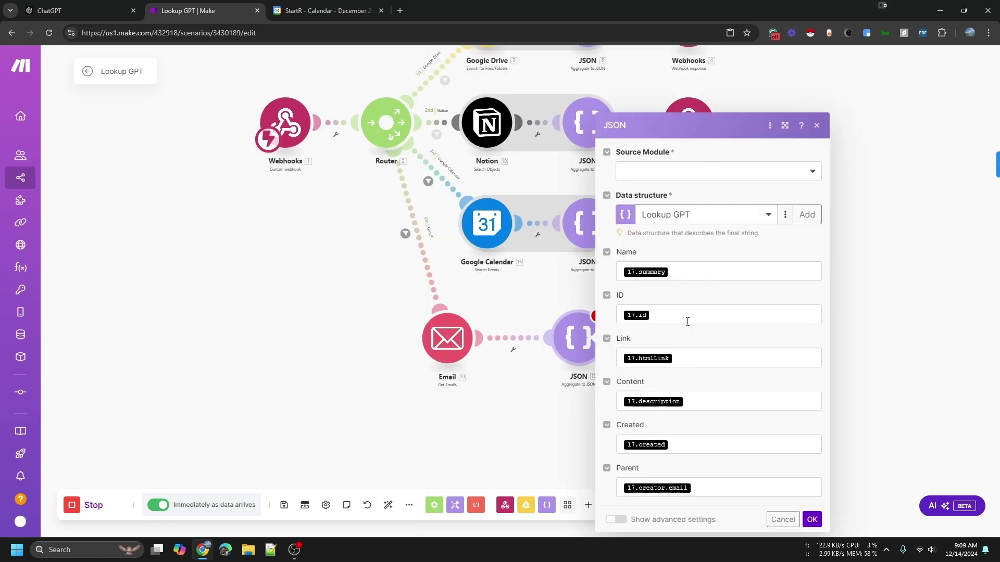
pyautogui.click(682, 177)
pyautogui.click(657, 190)
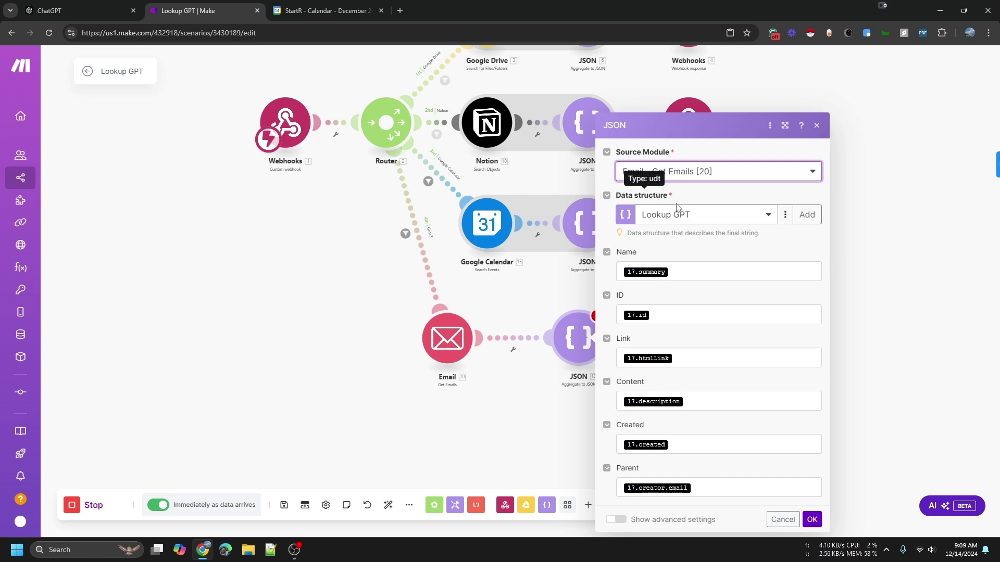
pyautogui.click(681, 272)
pyautogui.press('BackSpace')
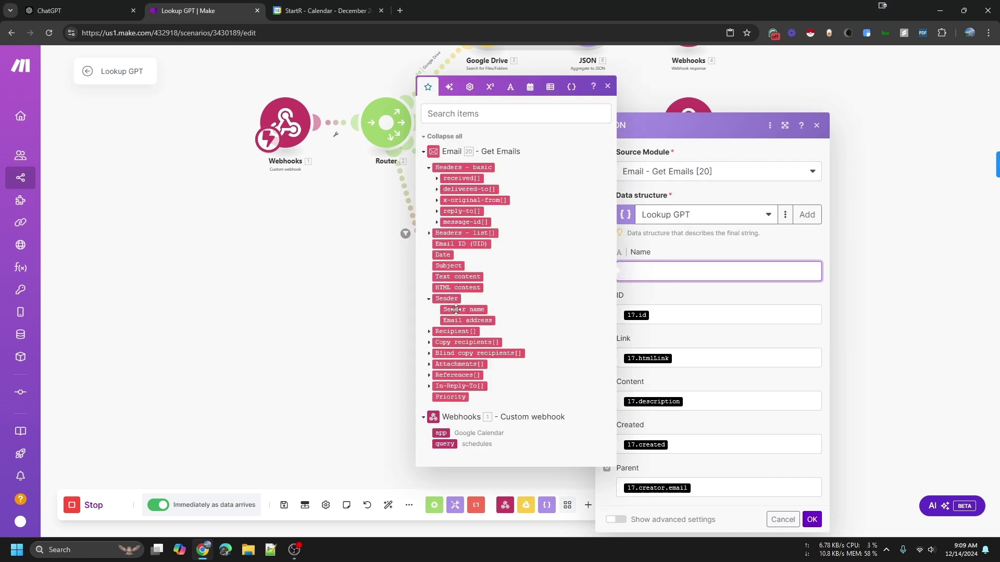
pyautogui.click(454, 265)
# - Map the JSON aggregator's ID field to Email ID (UID)
pyautogui.click(685, 316)
pyautogui.press('BackSpace')
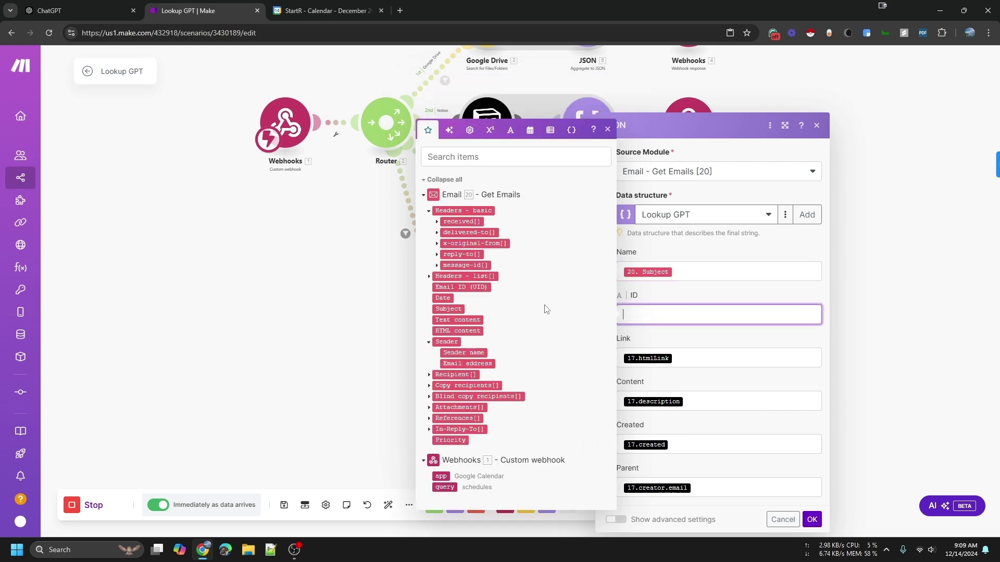
pyautogui.click(479, 287)
# - Clear the aggregator's Link field and map Content to the email's Text content
pyautogui.click(703, 358)
pyautogui.press('BackSpace')
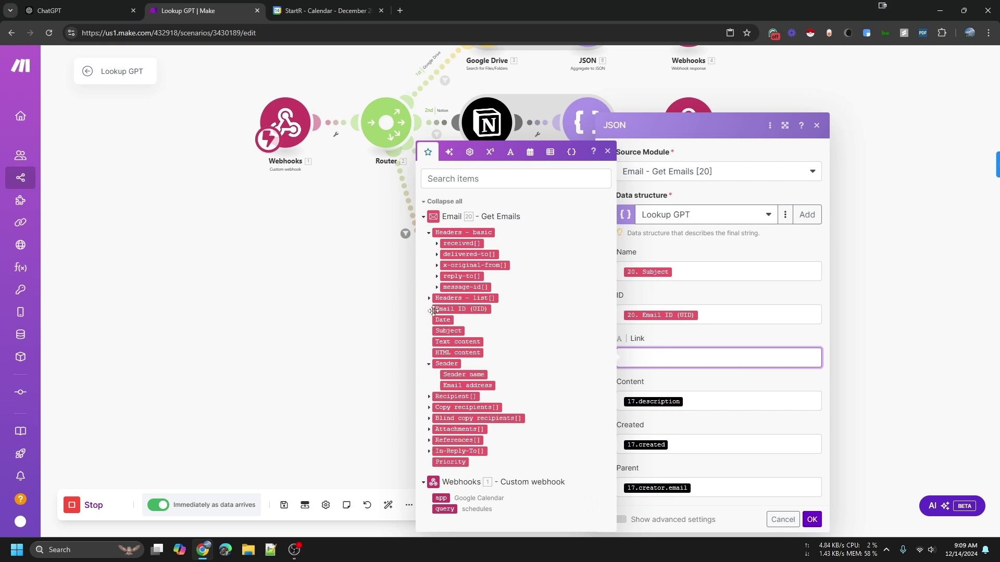
pyautogui.click(707, 402)
pyautogui.press('BackSpace')
pyautogui.click(468, 341)
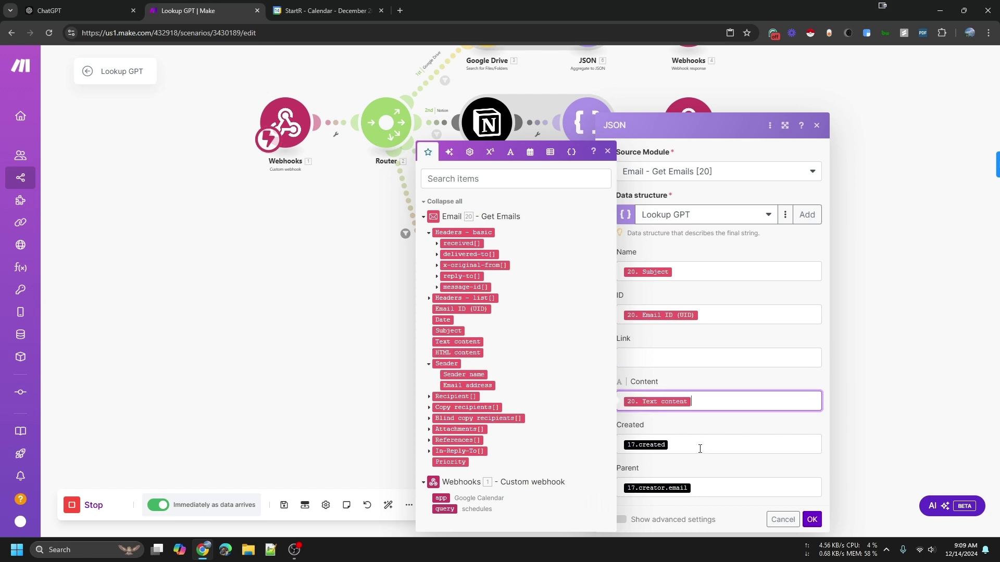
# - Map the aggregator's Created field to the email's Date and clear the Parent field
pyautogui.click(695, 443)
pyautogui.press('BackSpace')
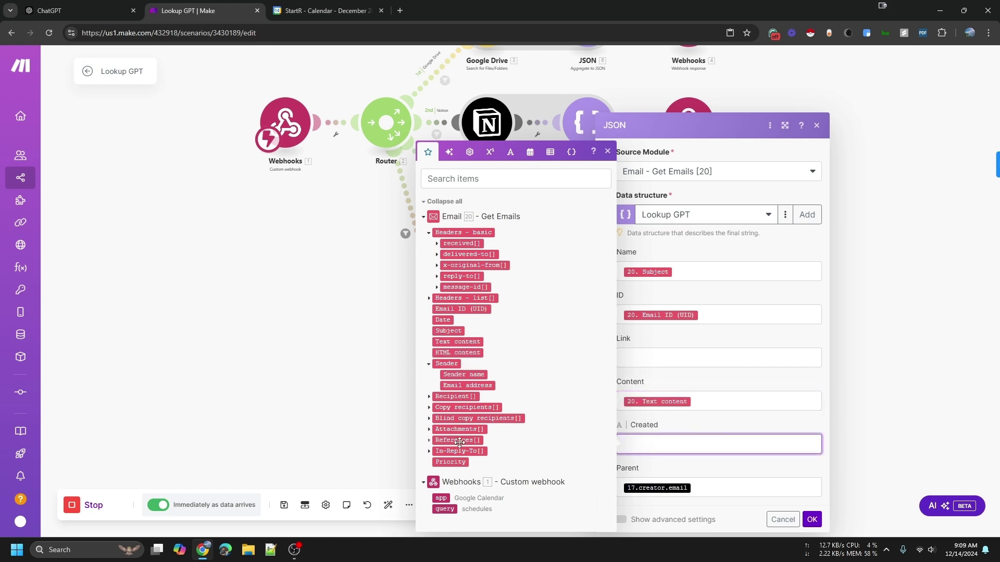
pyautogui.click(447, 319)
pyautogui.click(703, 484)
pyautogui.press('BackSpace')
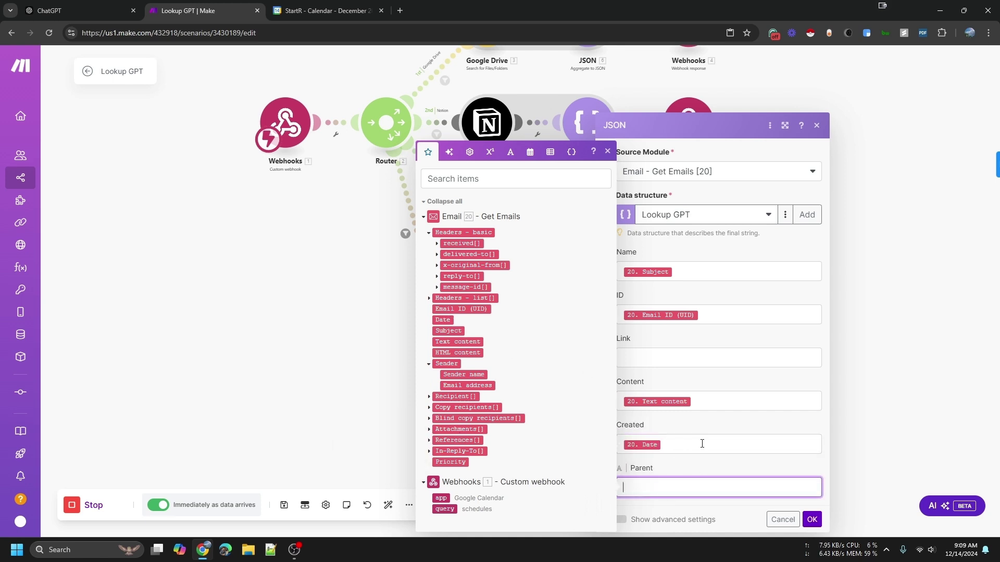
# - Set the ID field to "Sender:" with the Sender Email address, followed by "| Receiver:" with the Recipient Email address
pyautogui.click(713, 315)
pyautogui.press('BackSpace')
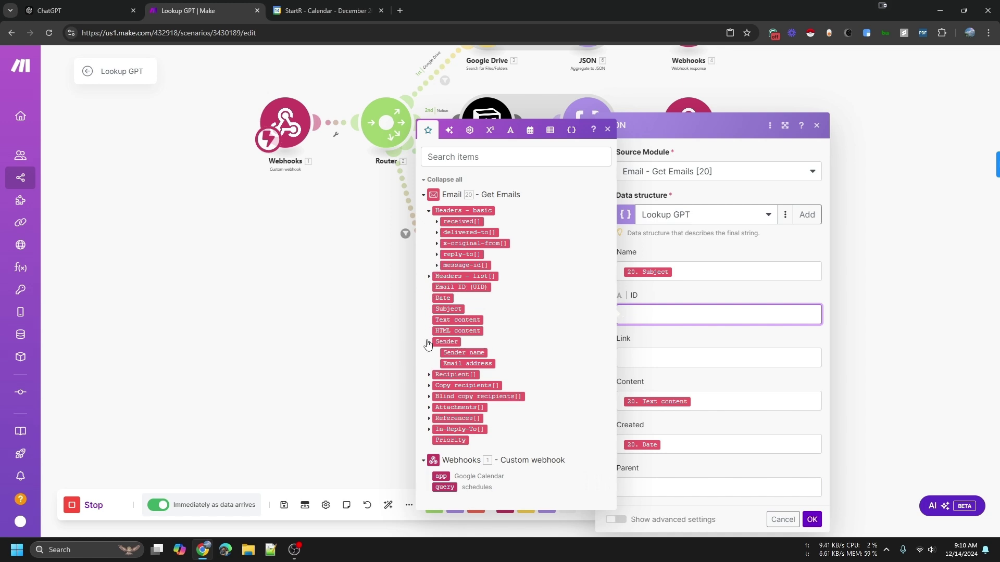
pyautogui.click(430, 375)
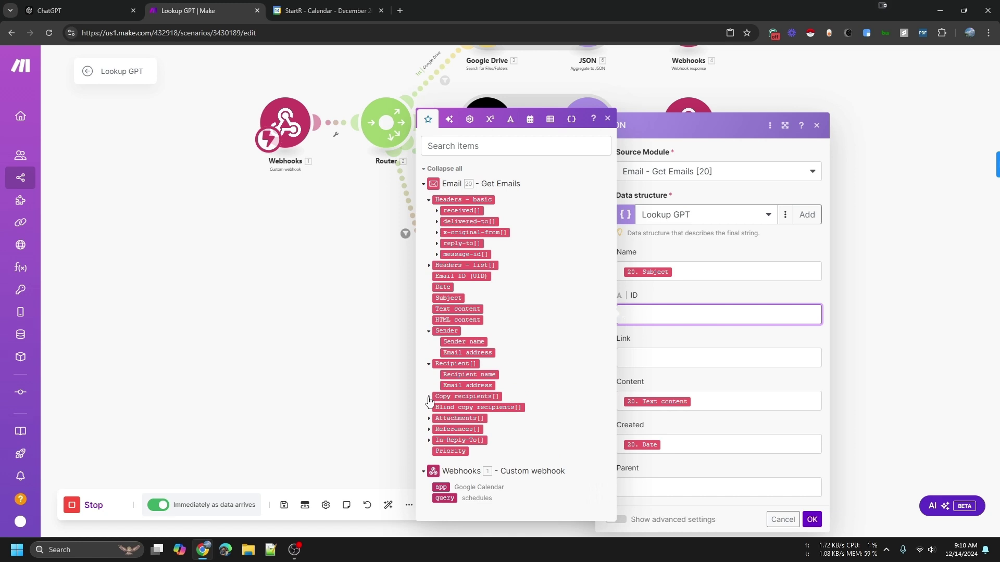
pyautogui.click(467, 353)
pyautogui.write('| R')
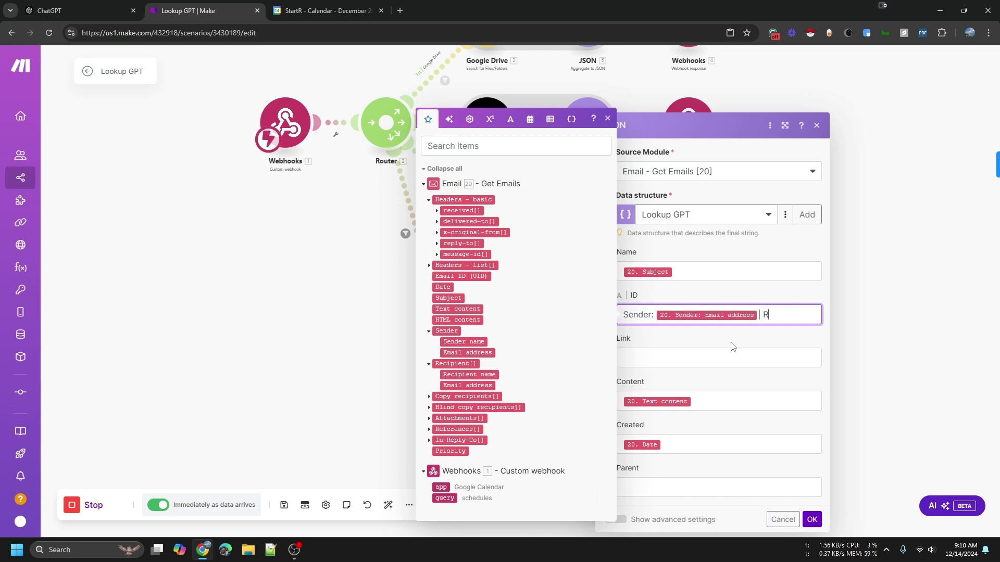
pyautogui.write('eceiver:')
pyautogui.click(467, 386)
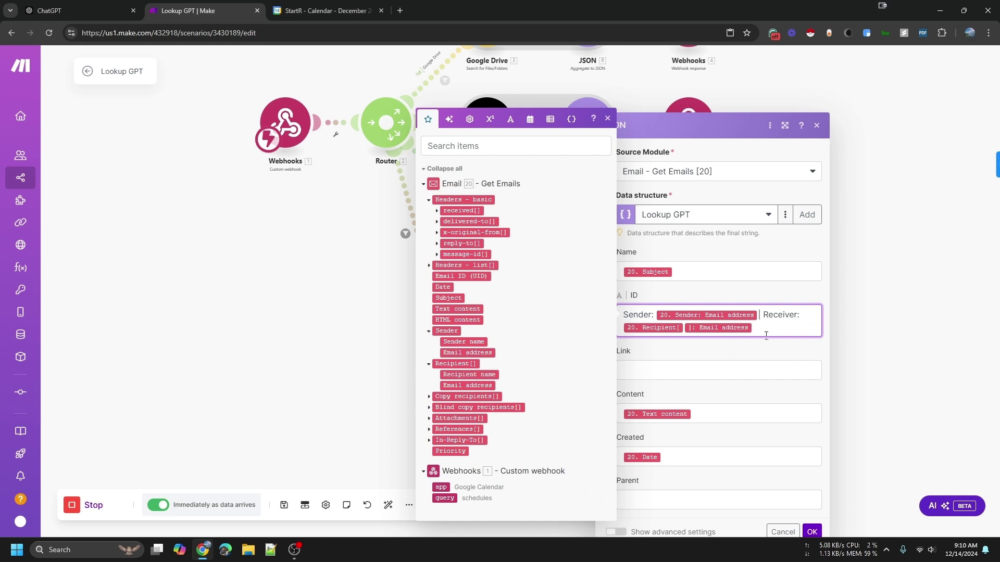
pyautogui.click(734, 299)
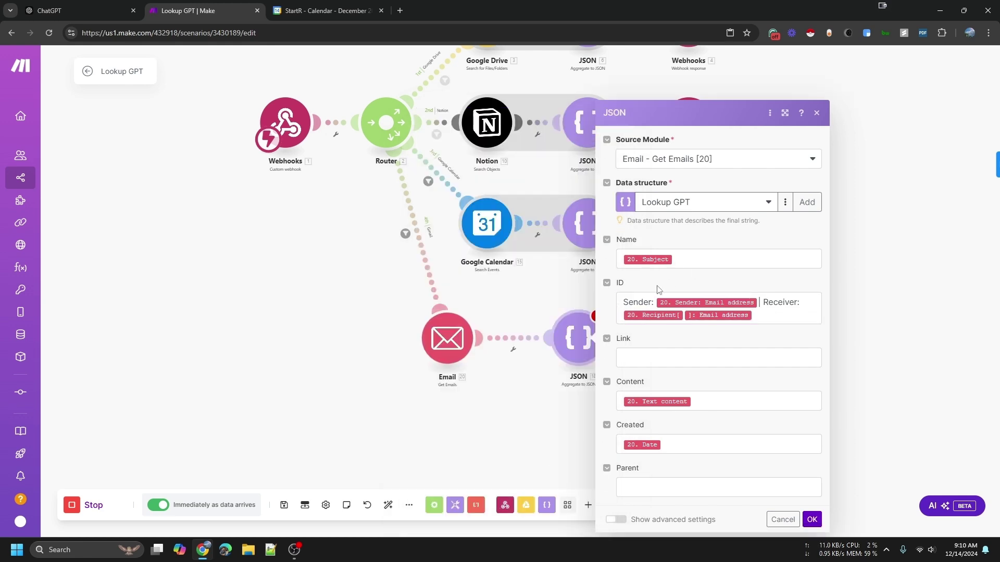
# - Switch to the Lookup GPT chat in ChatGPT and begin a message with "Find"
pyautogui.click(651, 485)
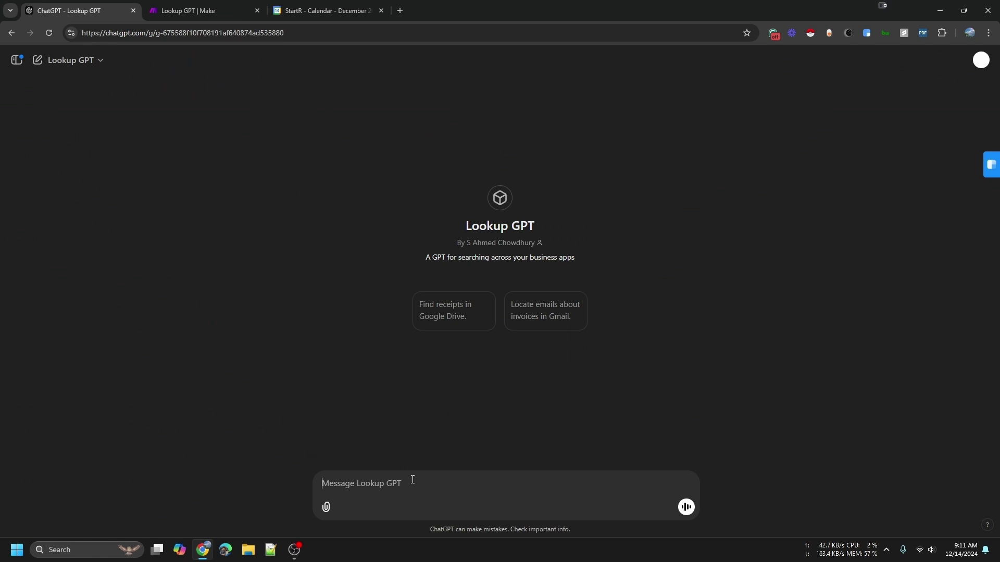
pyautogui.write('Find')
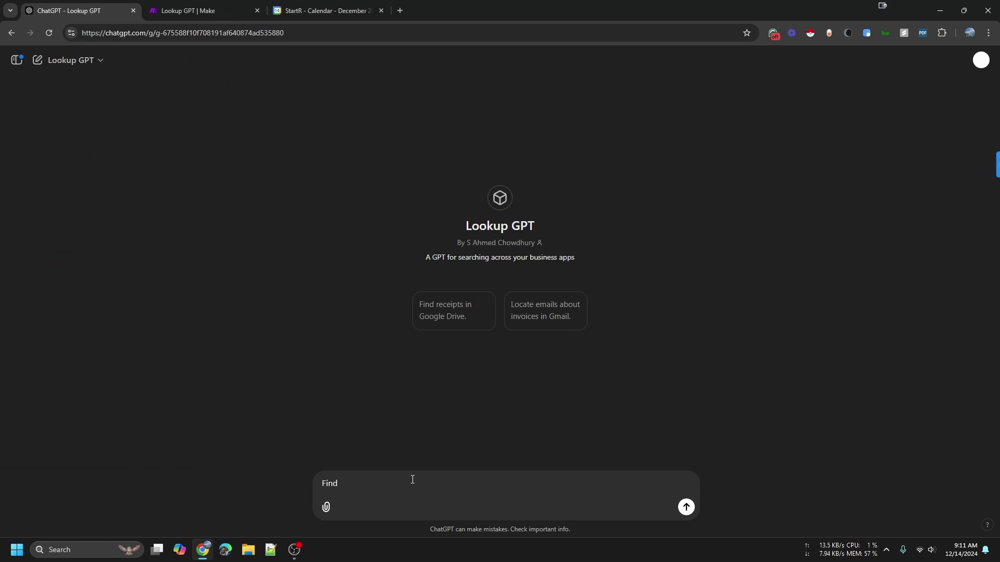
# - Switch to the Make scenario, map the Email module's Subject filter to the webhook's query value, and save the scenario
pyautogui.click(219, 8)
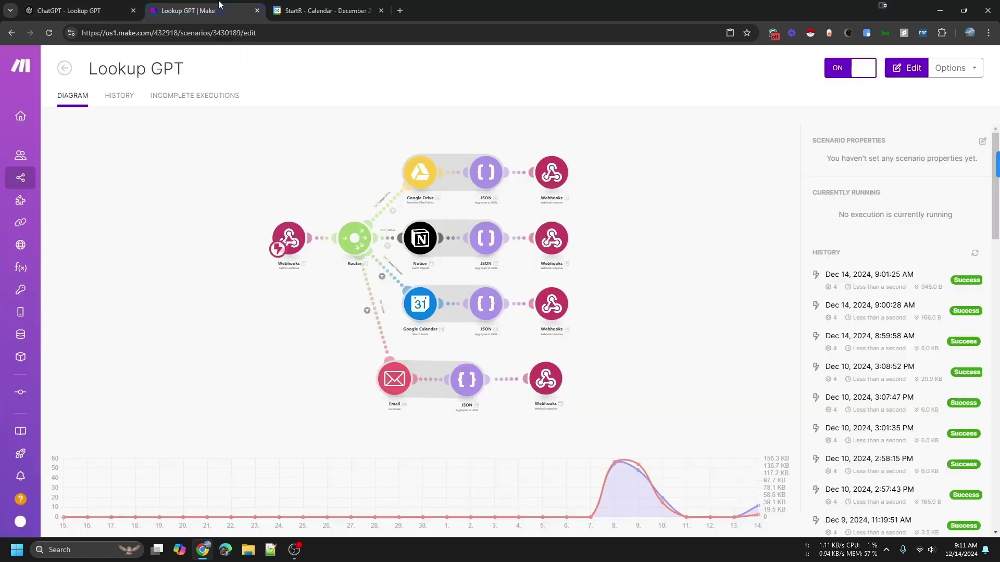
pyautogui.click(357, 363)
pyautogui.click(477, 424)
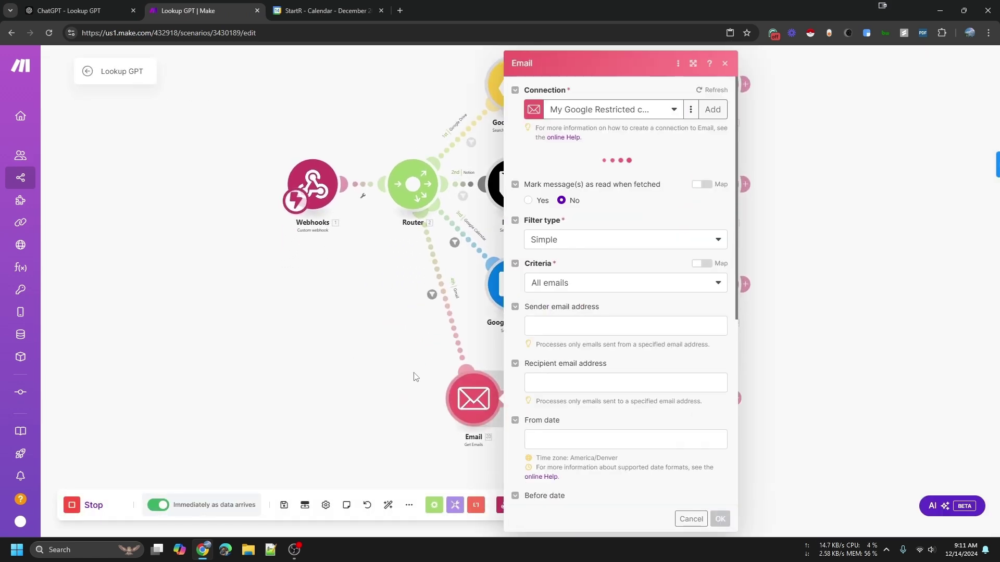
pyautogui.scroll(-5, 640, 369)
pyautogui.scroll(-1, 641, 369)
pyautogui.doubleClick(548, 280)
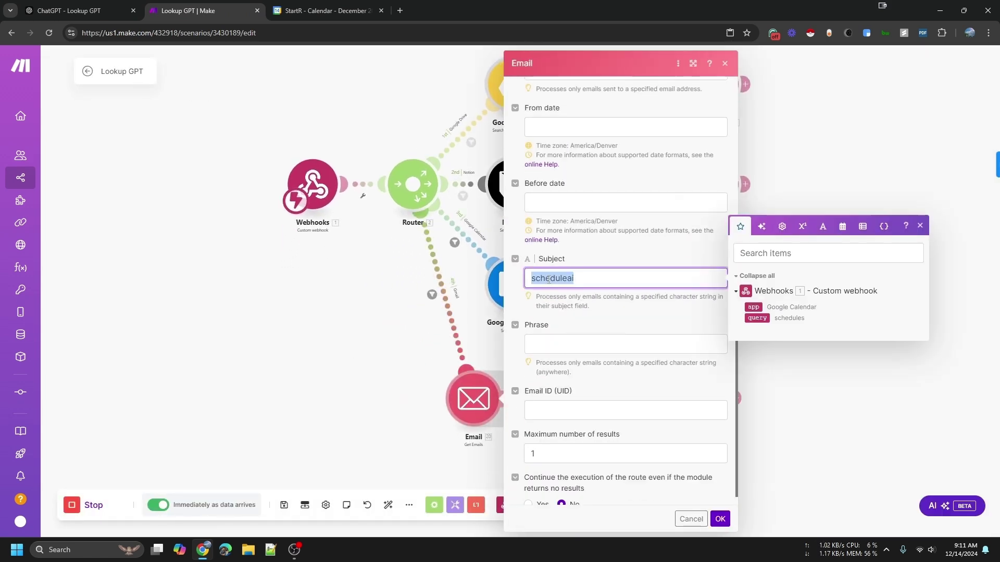
pyautogui.press('BackSpace')
pyautogui.click(756, 318)
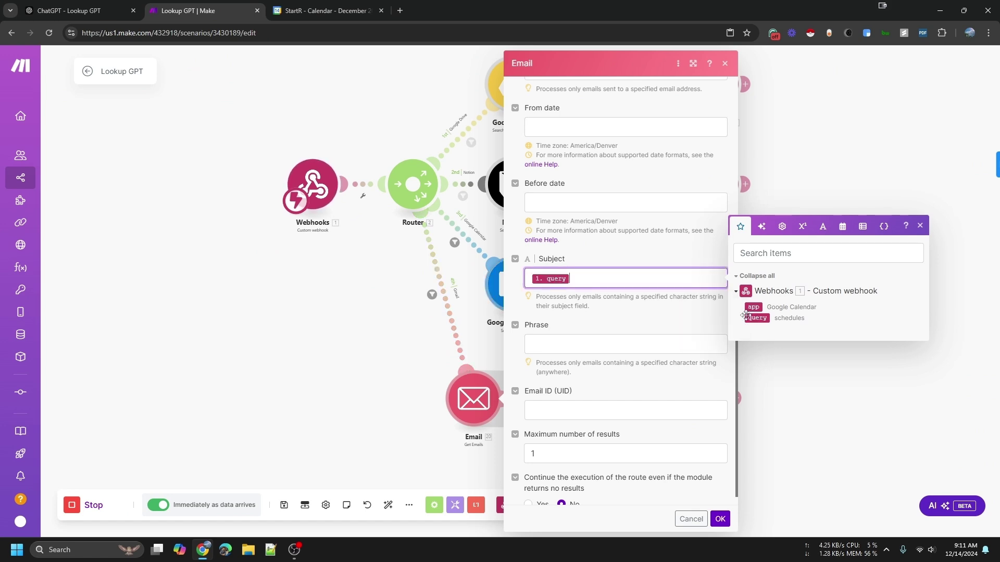
pyautogui.click(719, 519)
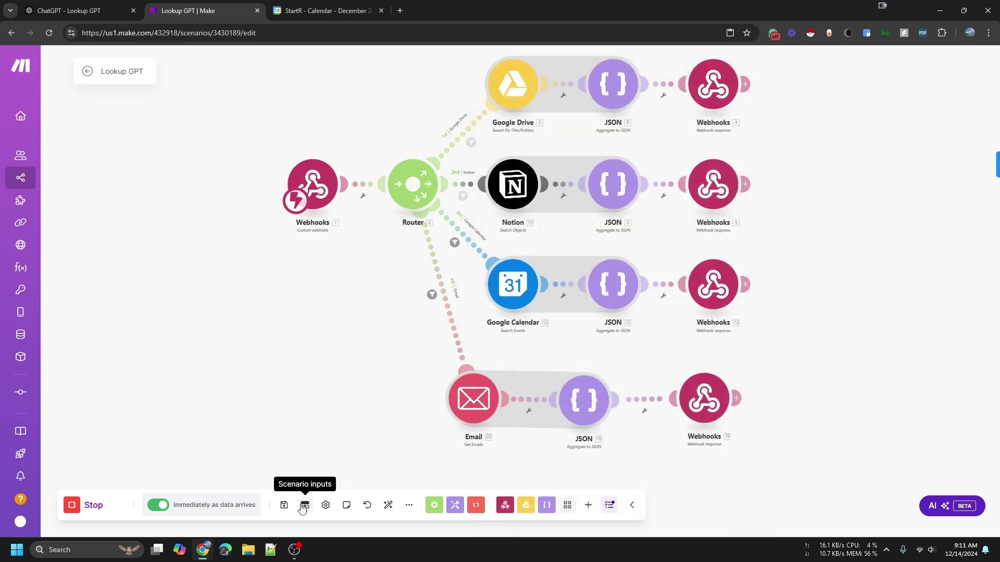
pyautogui.click(284, 505)
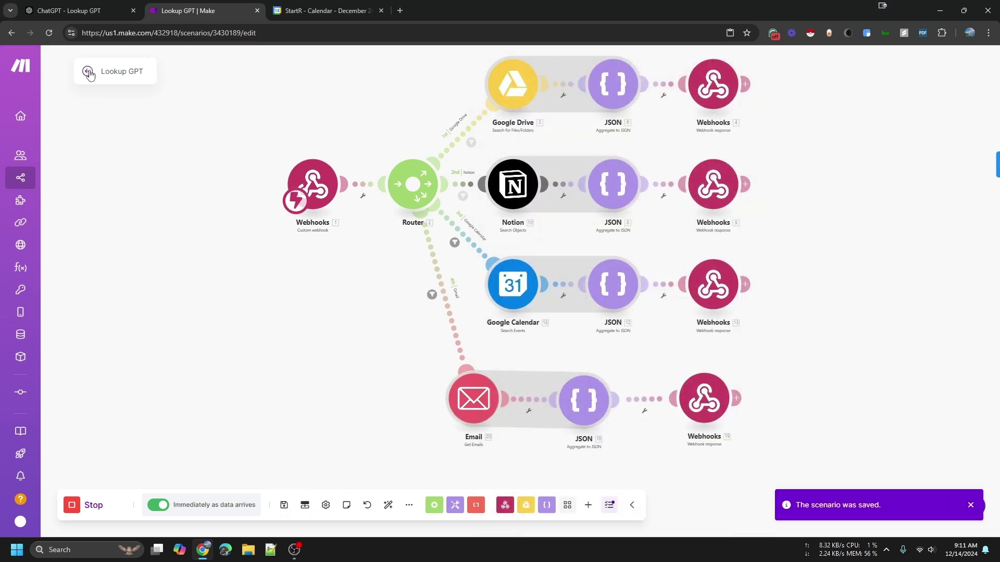
# - Switch to ChatGPT, send Lookup GPT the prompt 'Find "scheduleai" emails from gmail', and review the returned email's date and content
pyautogui.click(77, 10)
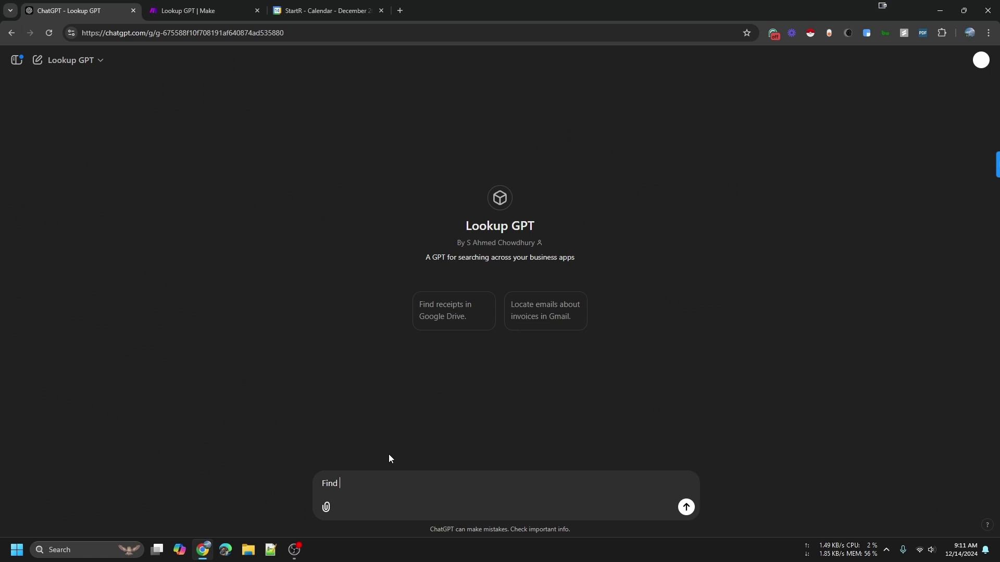
pyautogui.write('"scheduleai" emails from gmail')
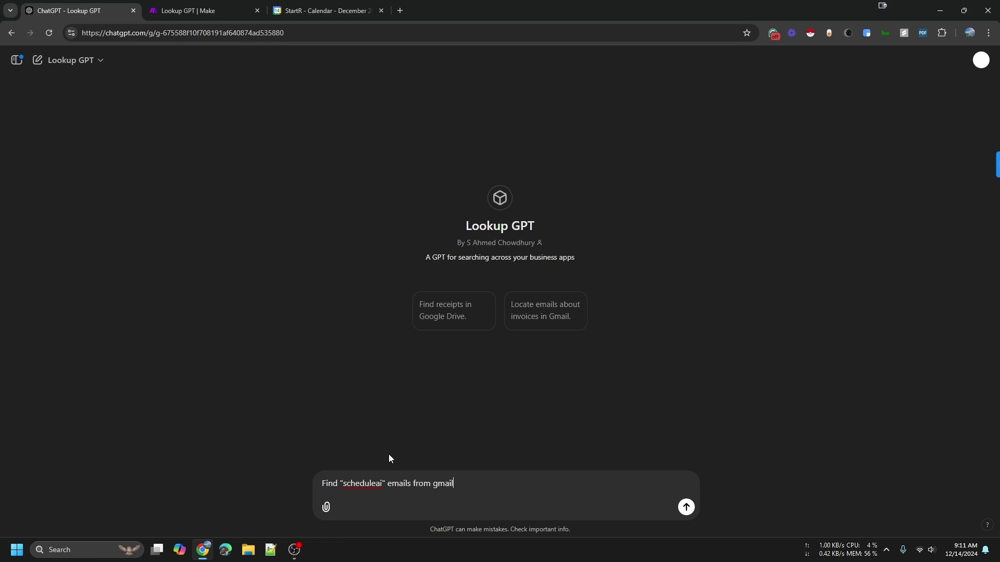
pyautogui.press('Return')
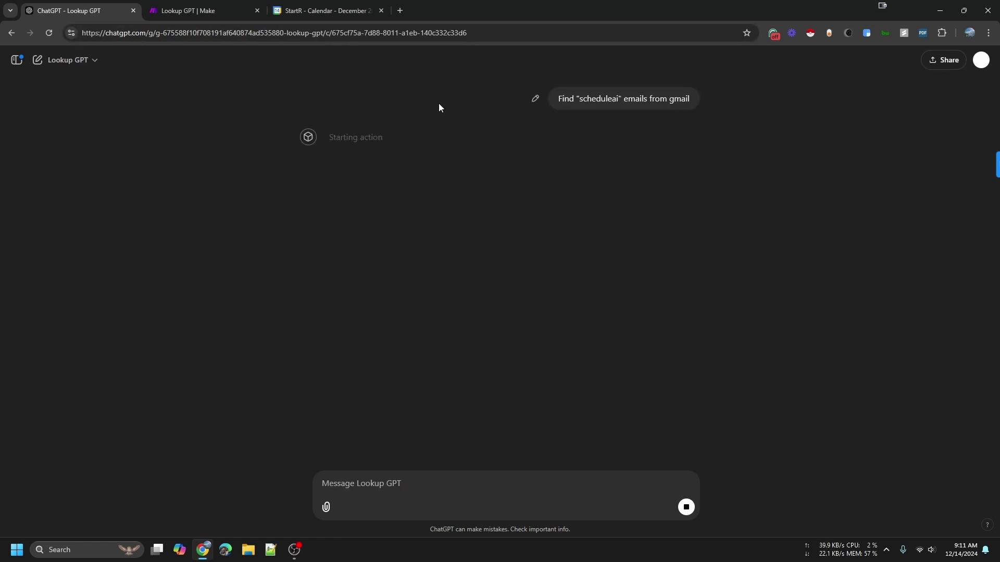
pyautogui.click(402, 155)
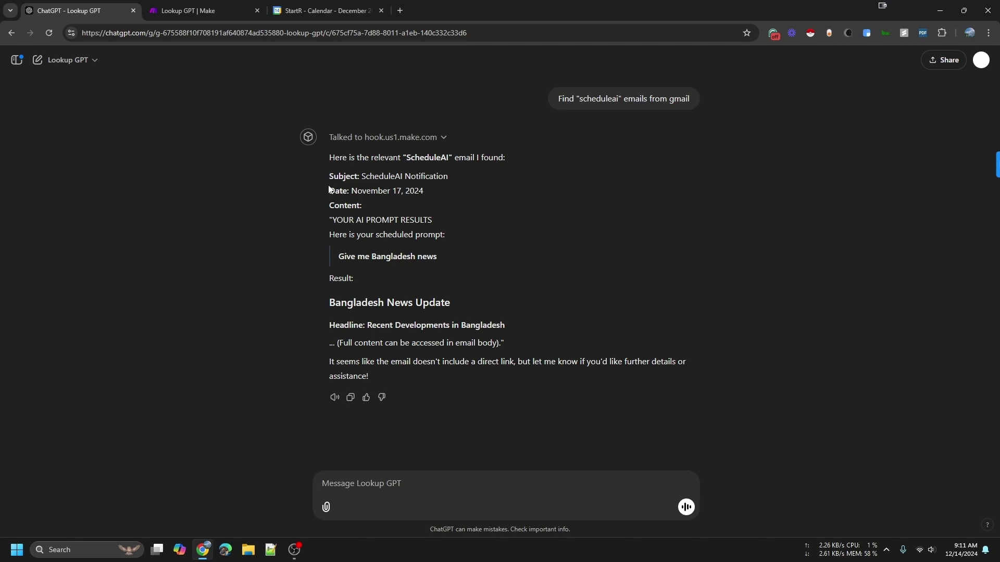
pyautogui.moveTo(362, 192); pyautogui.dragTo(441, 191)
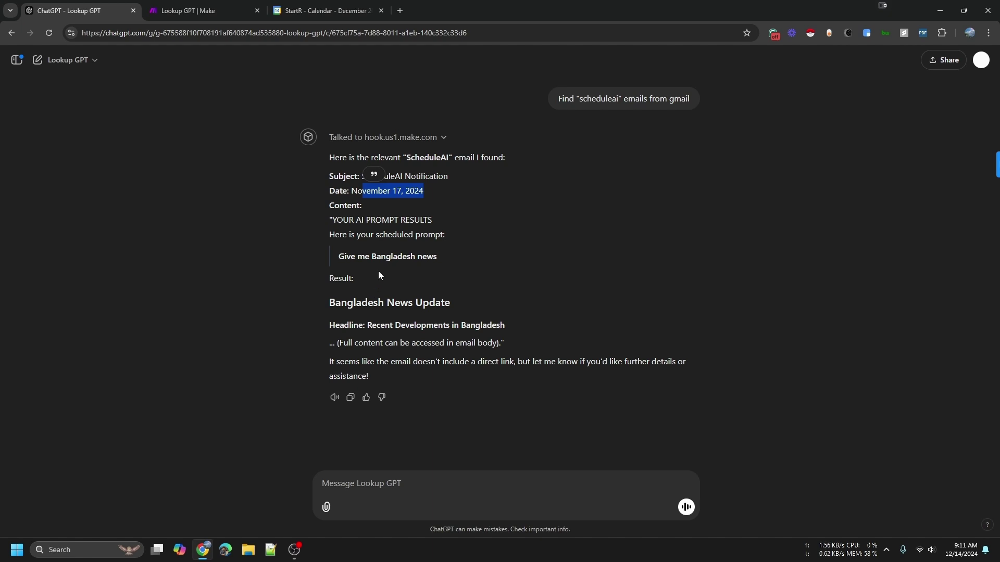
pyautogui.moveTo(337, 217); pyautogui.dragTo(471, 326)
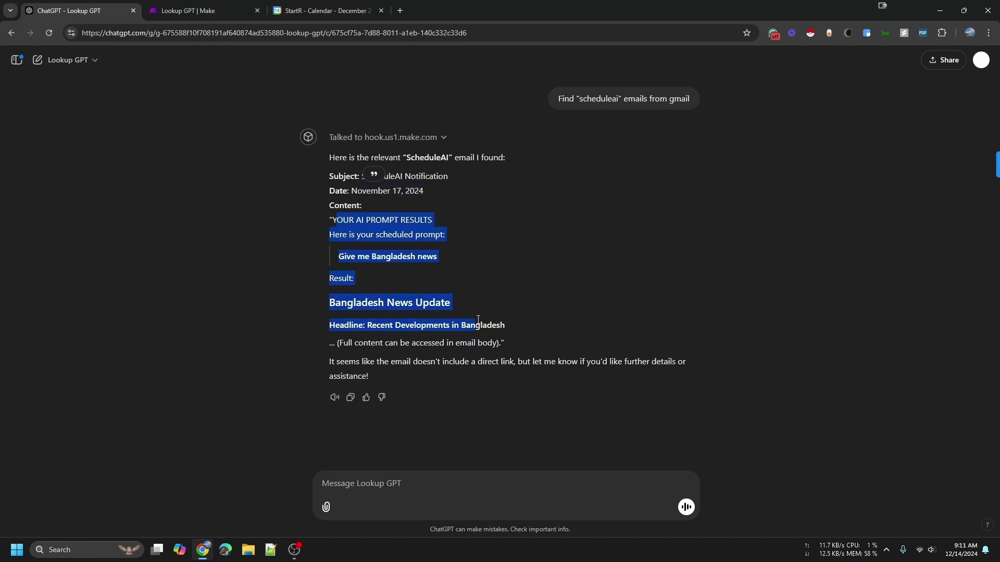
pyautogui.click(417, 339)
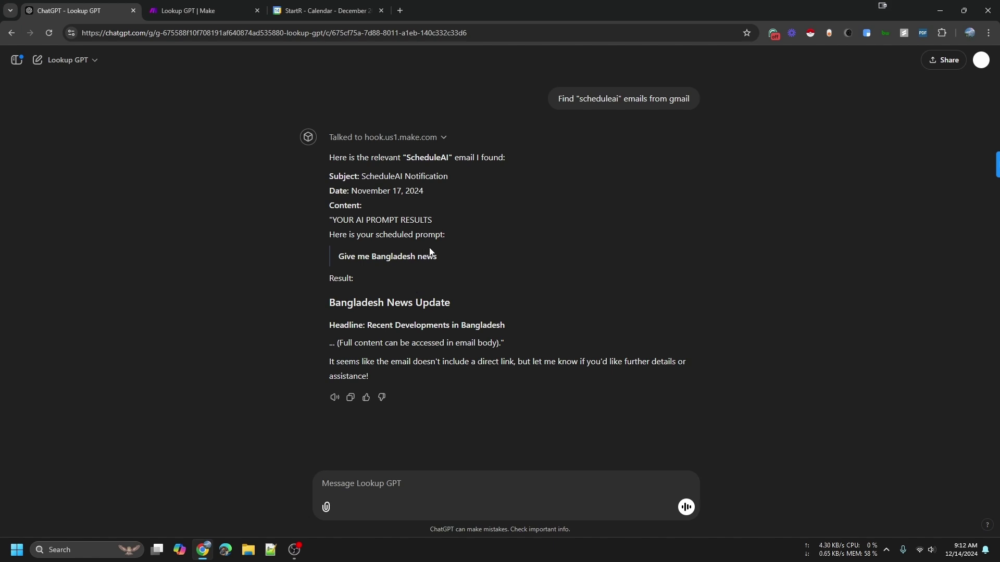
# - Switch to the Make scenario and set the Email module's maximum number of results to 10
pyautogui.click(189, 10)
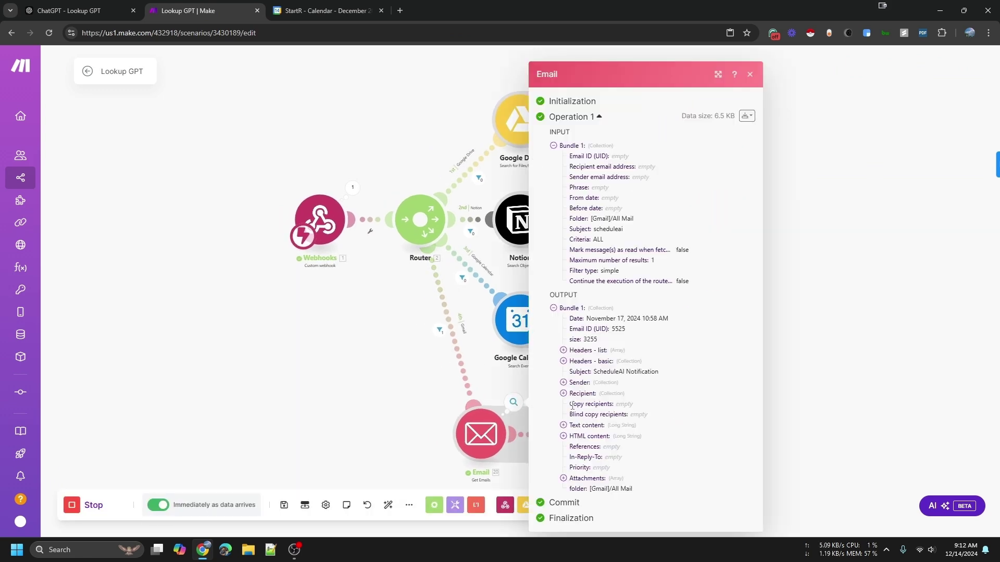
pyautogui.click(480, 434)
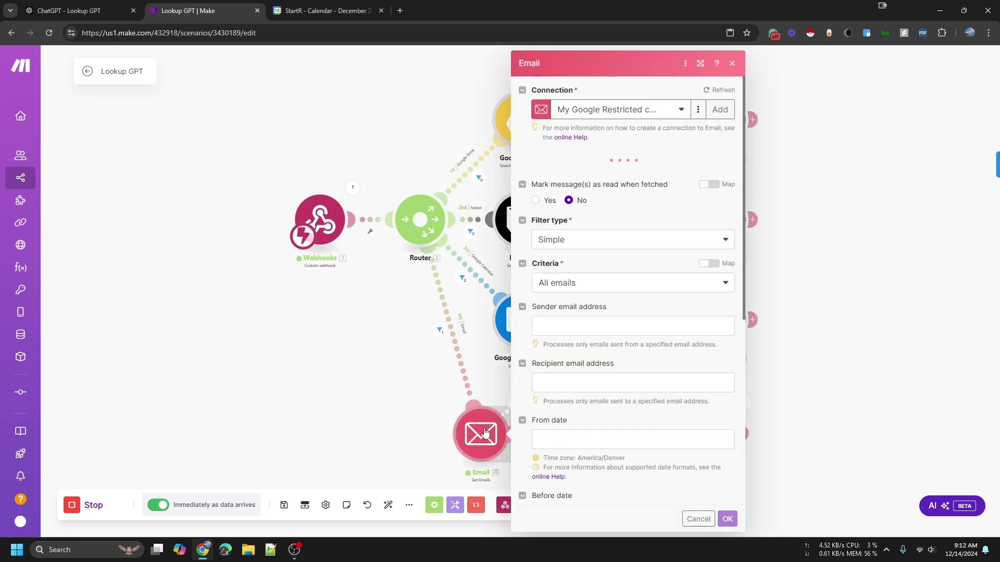
pyautogui.scroll(-6, 587, 469)
pyautogui.click(567, 441)
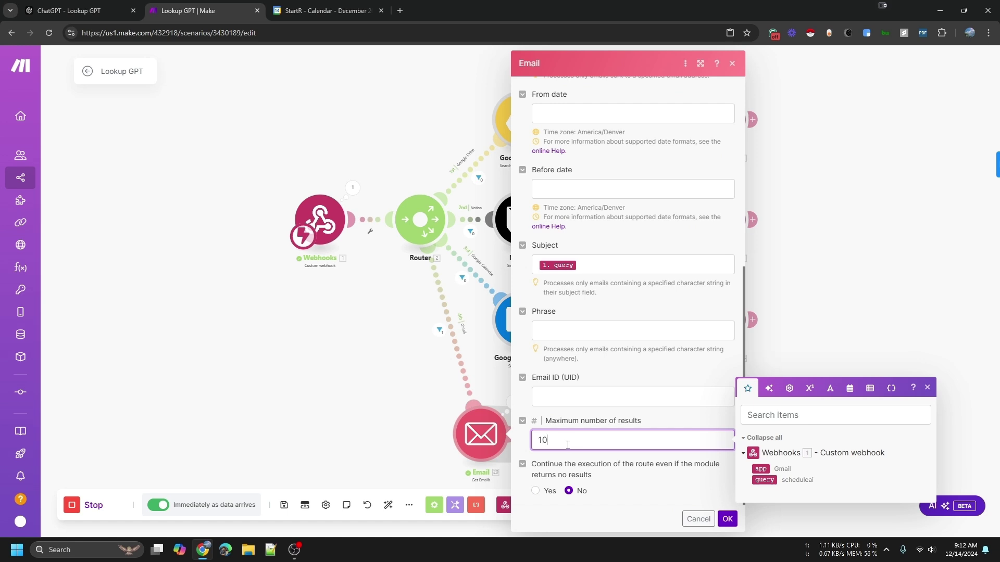
pyautogui.click(727, 519)
# - In ChatGPT, write the prompt 'Find "scheduleai" emails from gmail, give me a timeline of the email only, no need to print the content'
pyautogui.click(78, 11)
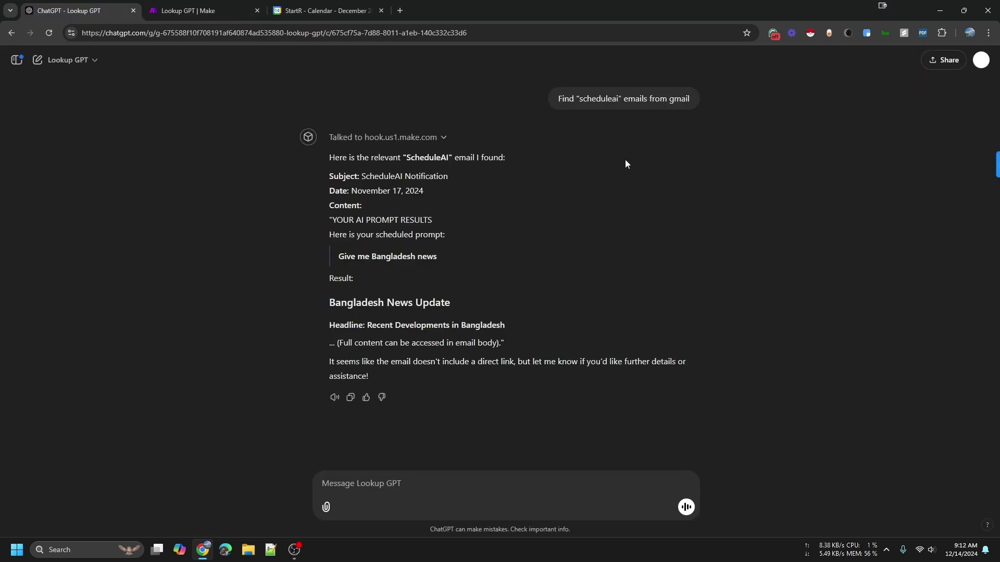
pyautogui.write('Find "scheduleai" emails from gmail')
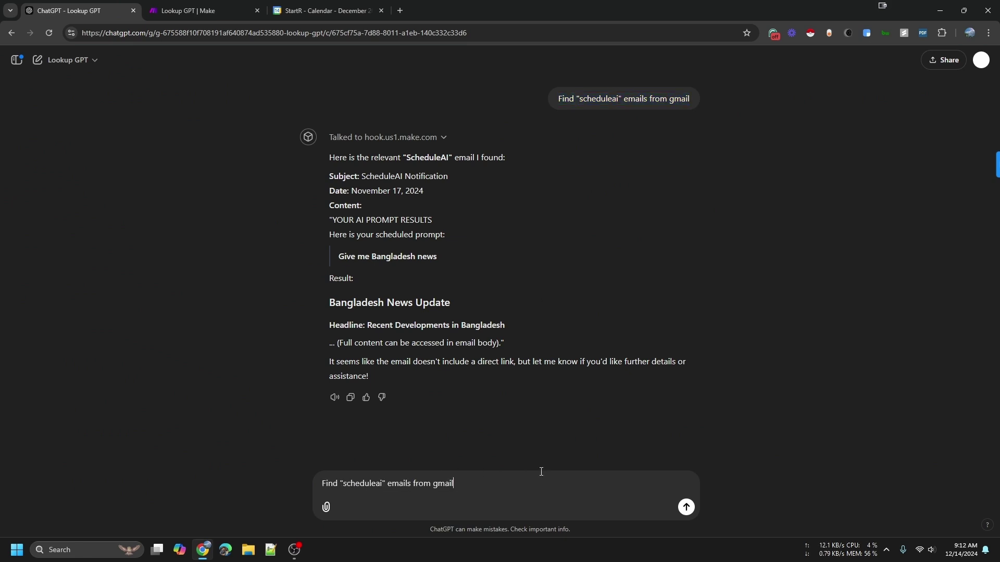
pyautogui.write(', ')
pyautogui.write('gi')
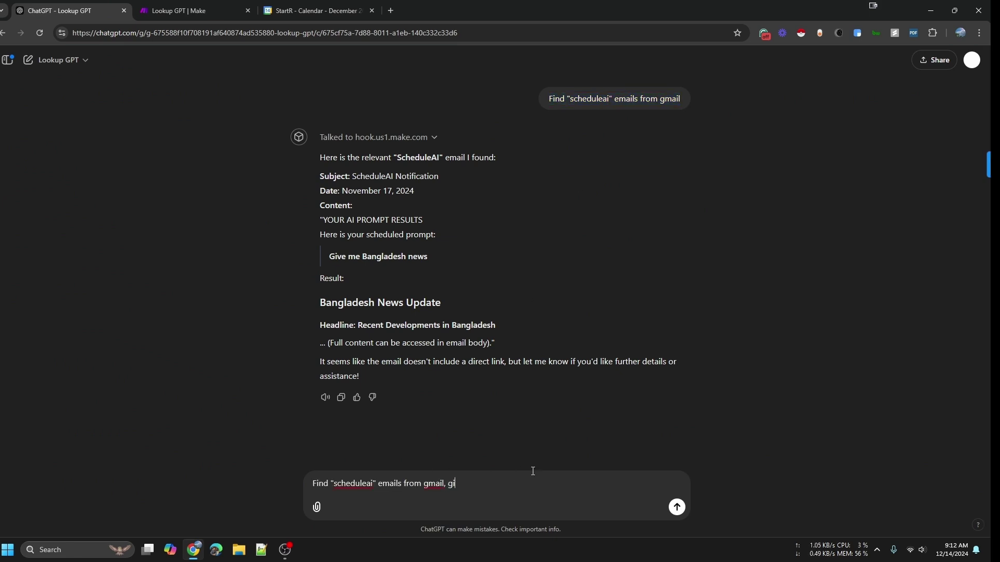
pyautogui.write('ve me a timeline of the email on')
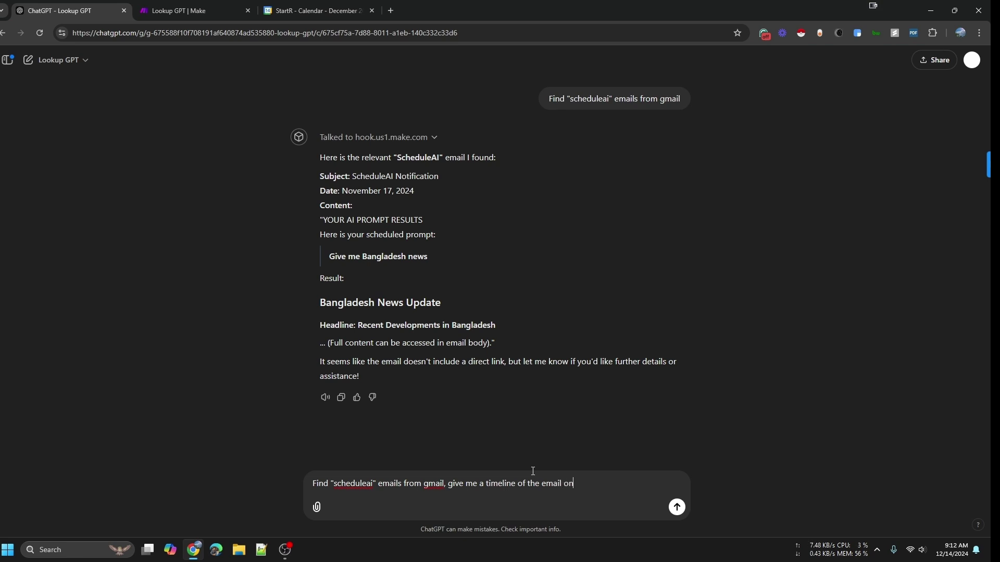
pyautogui.write('ly, no need to print the content')
# - Switch to Make, leave the scenario editor and save the pending scenario changes
pyautogui.click(194, 5)
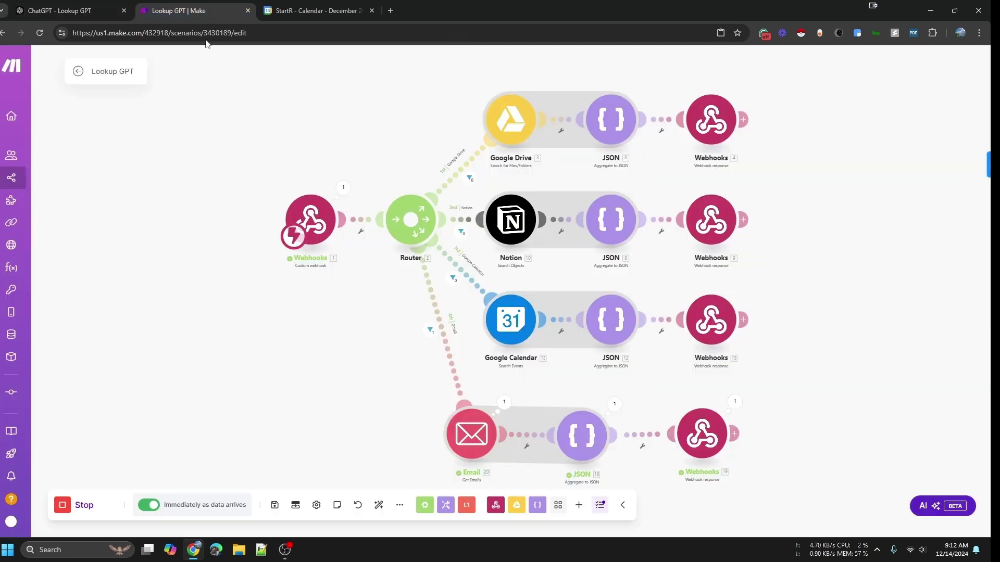
pyautogui.click(77, 72)
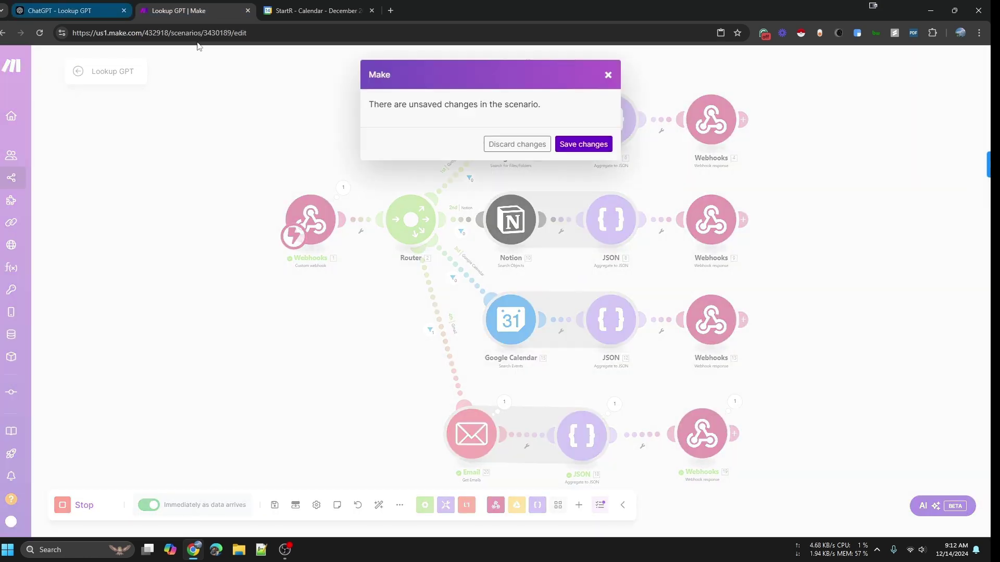
pyautogui.click(589, 143)
# - Switch to ChatGPT, send the prepared timeline prompt to Lookup GPT, and review the returned email timeline
pyautogui.click(78, 10)
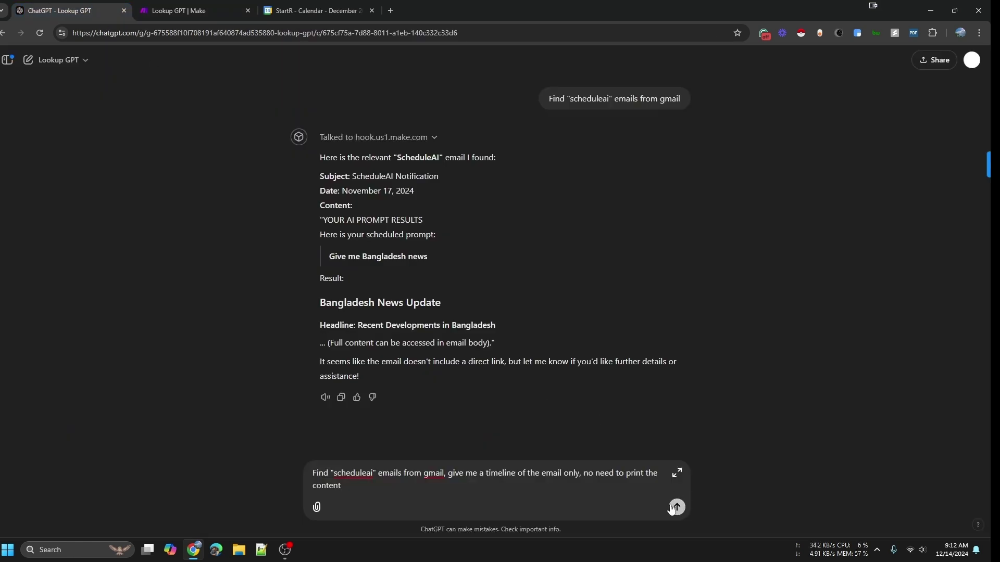
pyautogui.press('Return')
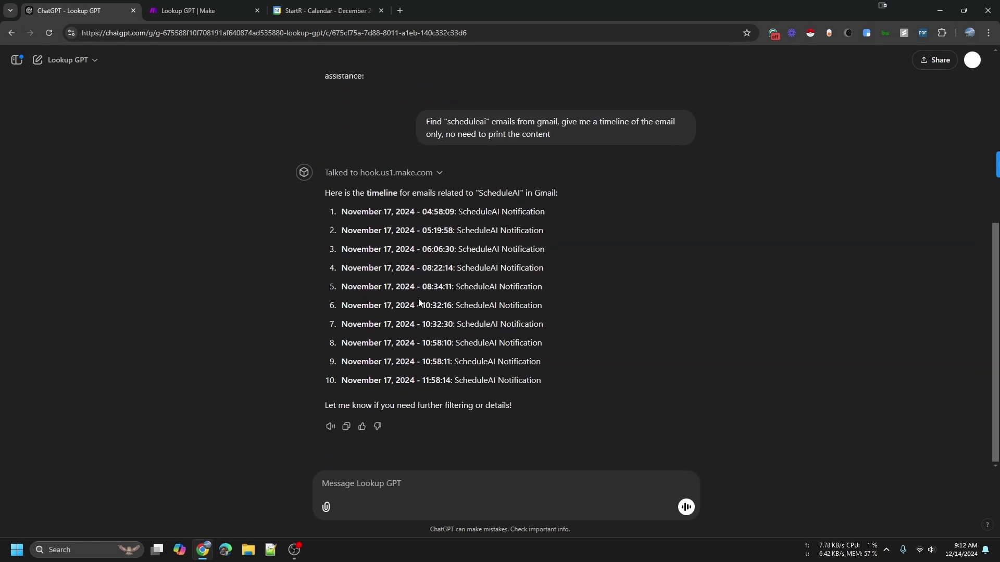
pyautogui.moveTo(342, 215); pyautogui.dragTo(551, 385)
pyautogui.click(550, 385)
pyautogui.scroll(5, 315, 231)
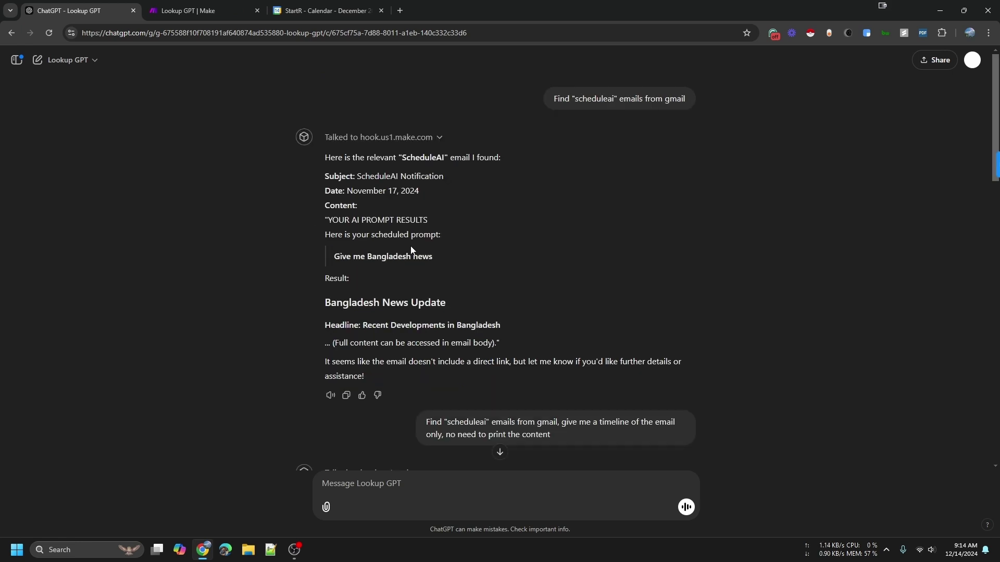